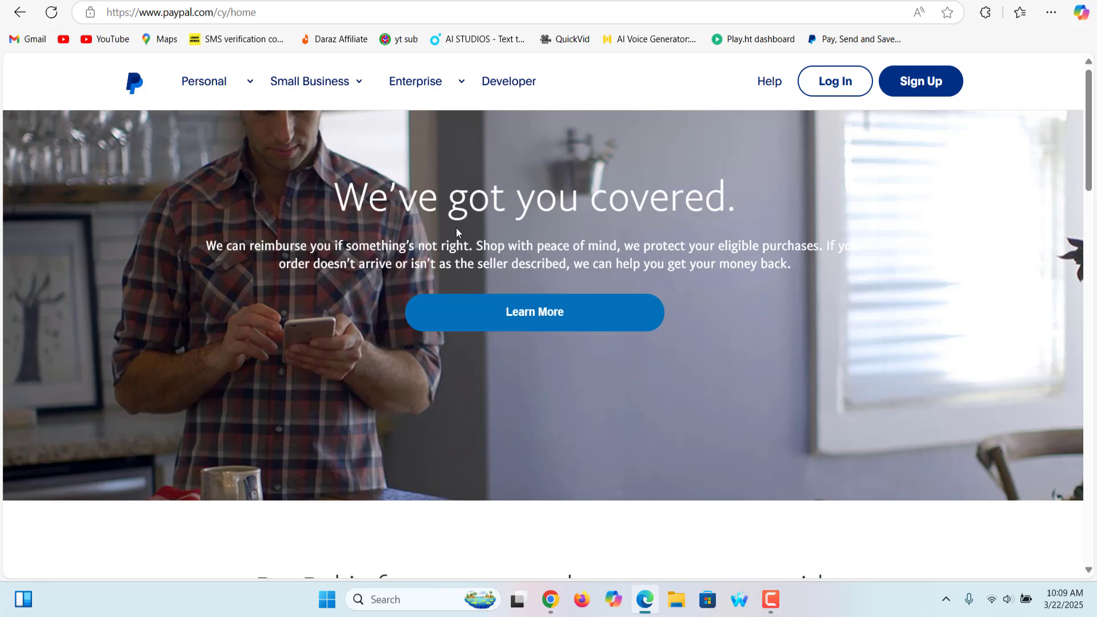
Show the Small Business product menu on the PayPal Cyprus home page
{"action": "left_click", "coordinate": [310, 81]}
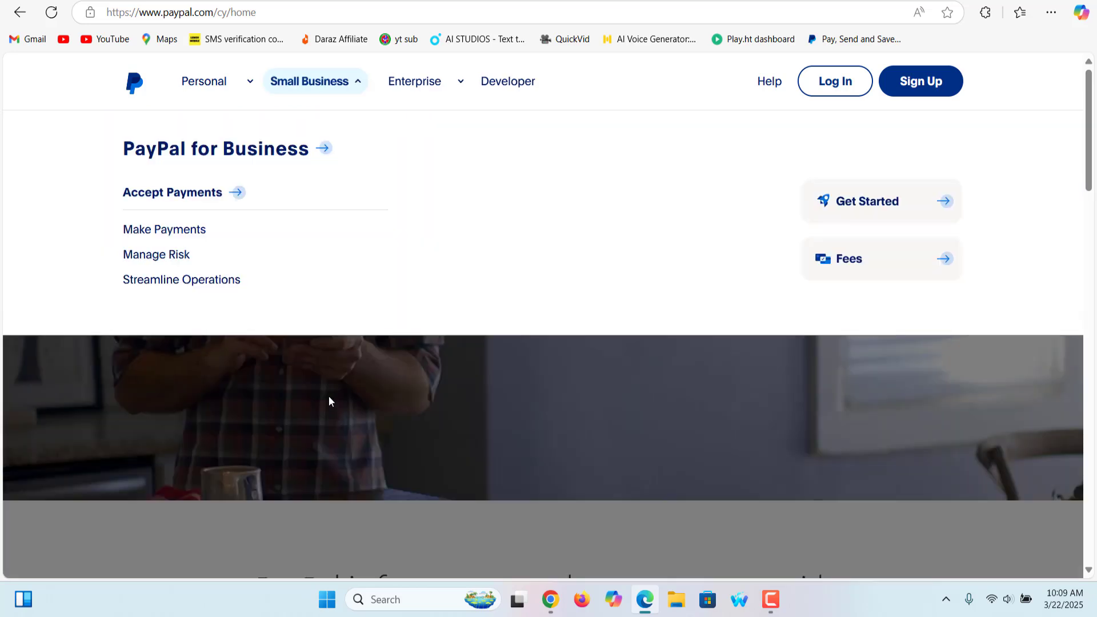
In a new tab, search Bing for 'paypal cy' and open the PayPal CY home page result
{"action": "key", "text": "ctrl+t"}
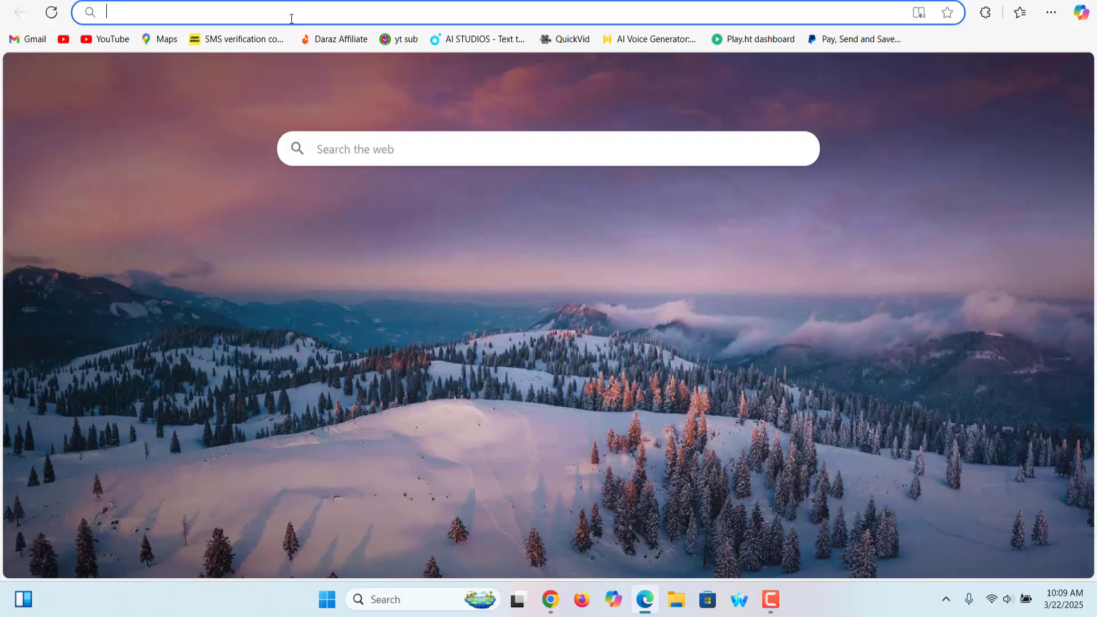
{"action": "left_click", "coordinate": [391, 159]}
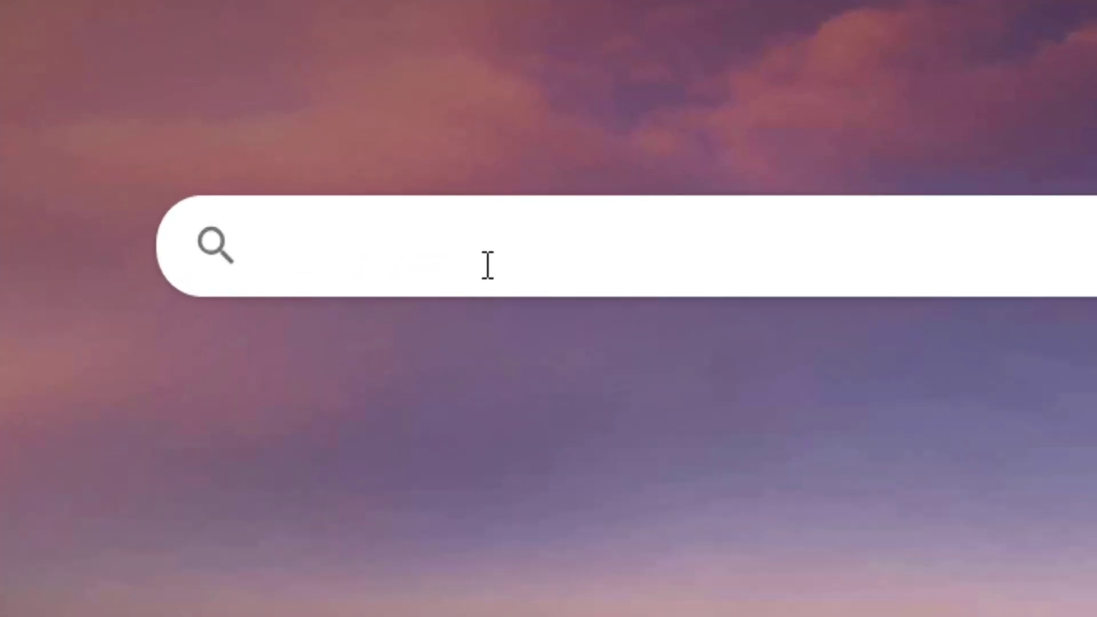
{"action": "type", "text": "pay"}
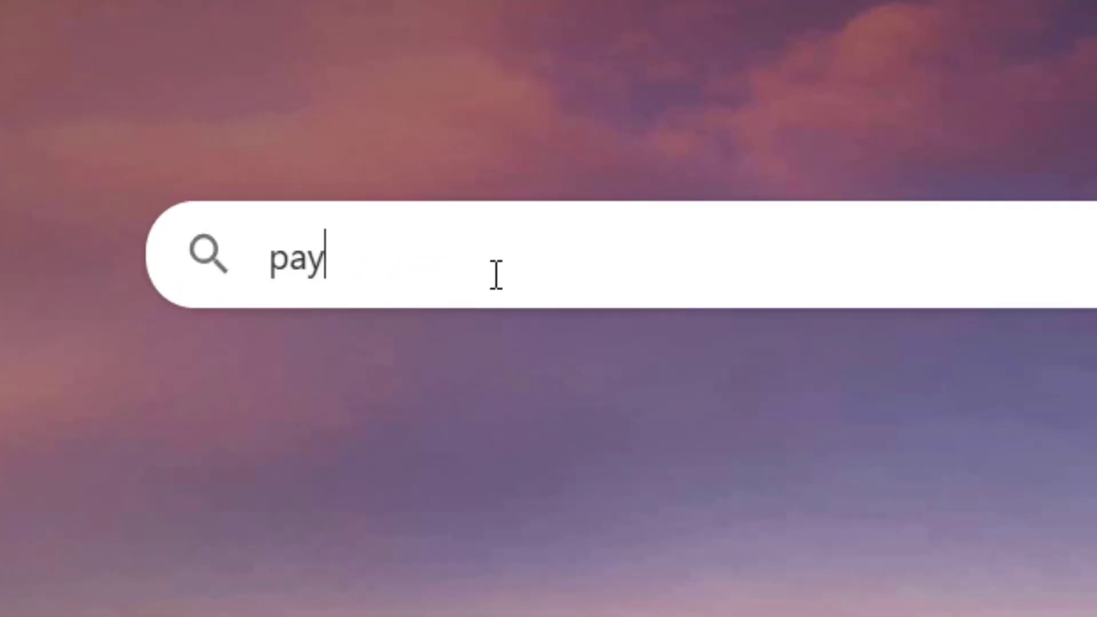
{"action": "type", "text": "pal cy"}
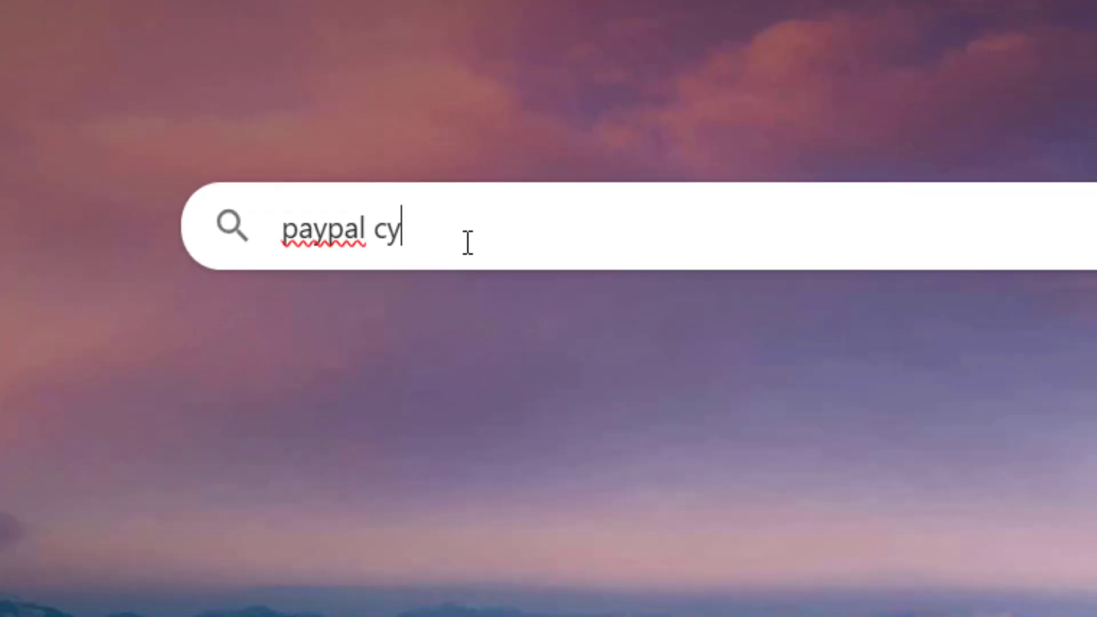
{"action": "key", "text": "Return"}
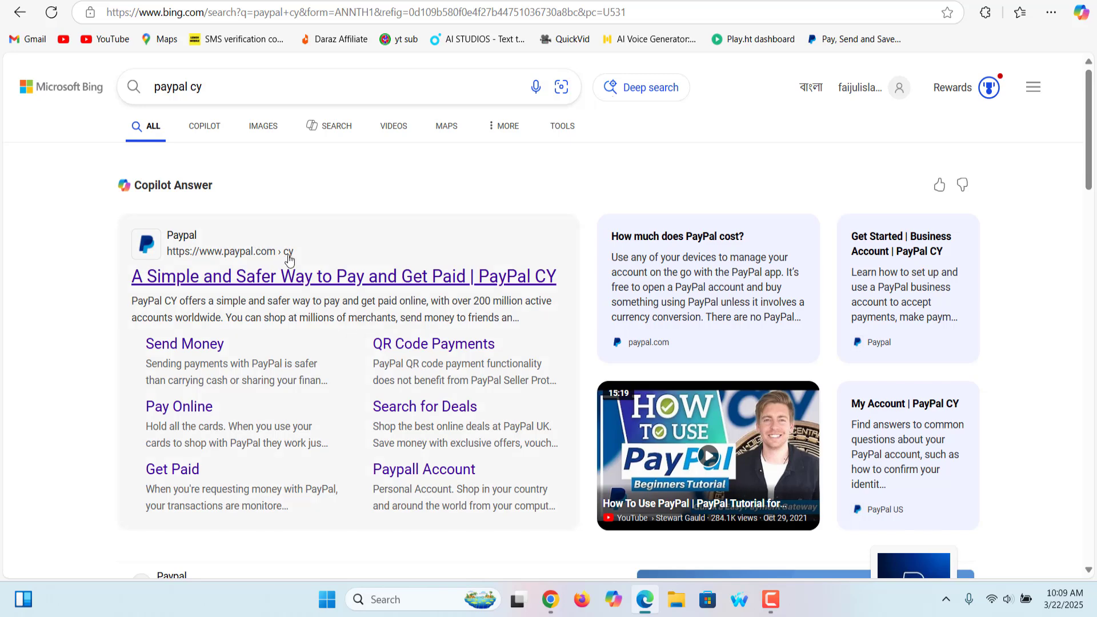
{"action": "left_click", "coordinate": [253, 286]}
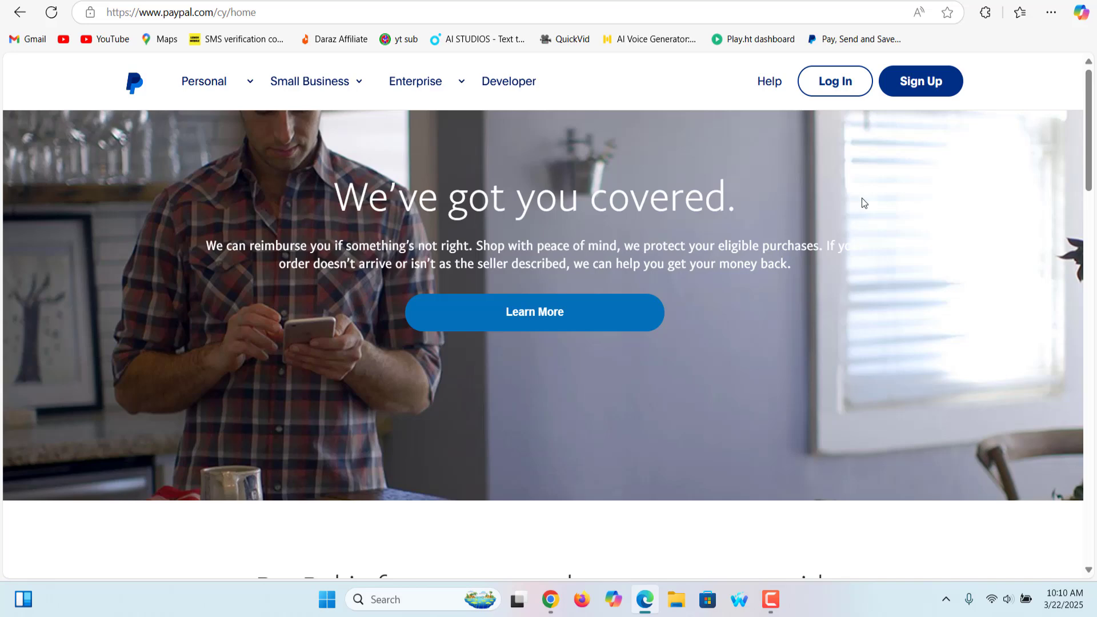
Start signing up, choose Business Account for Cyprus, and reach the Create a business account form
{"action": "left_click", "coordinate": [927, 83]}
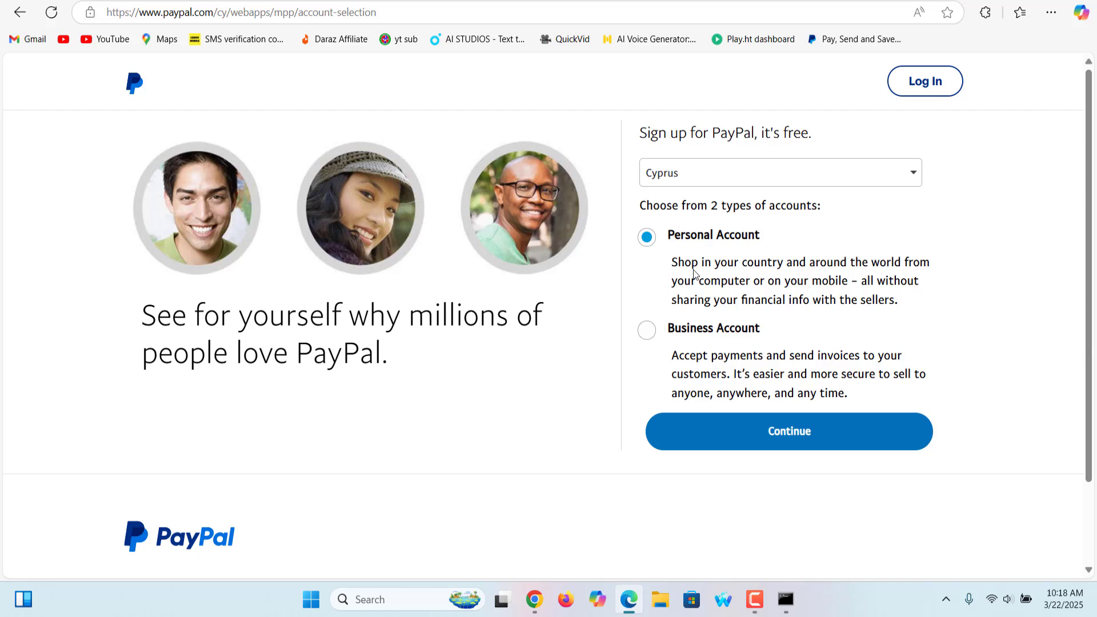
{"action": "left_click", "coordinate": [646, 331]}
{"action": "left_click", "coordinate": [798, 448]}
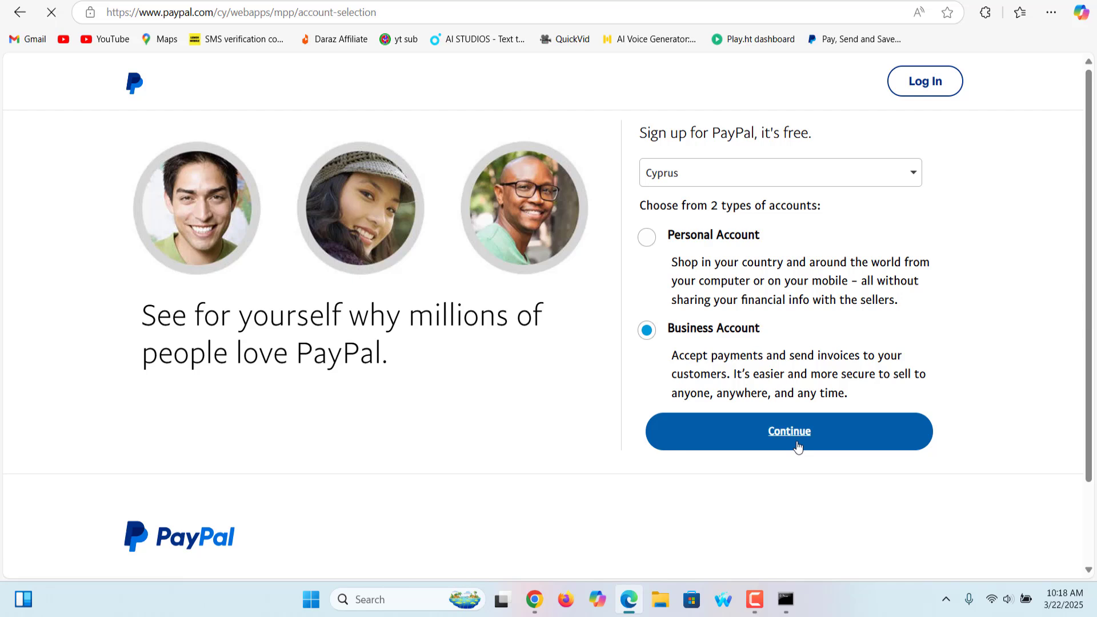
{"action": "left_click", "coordinate": [480, 166]}
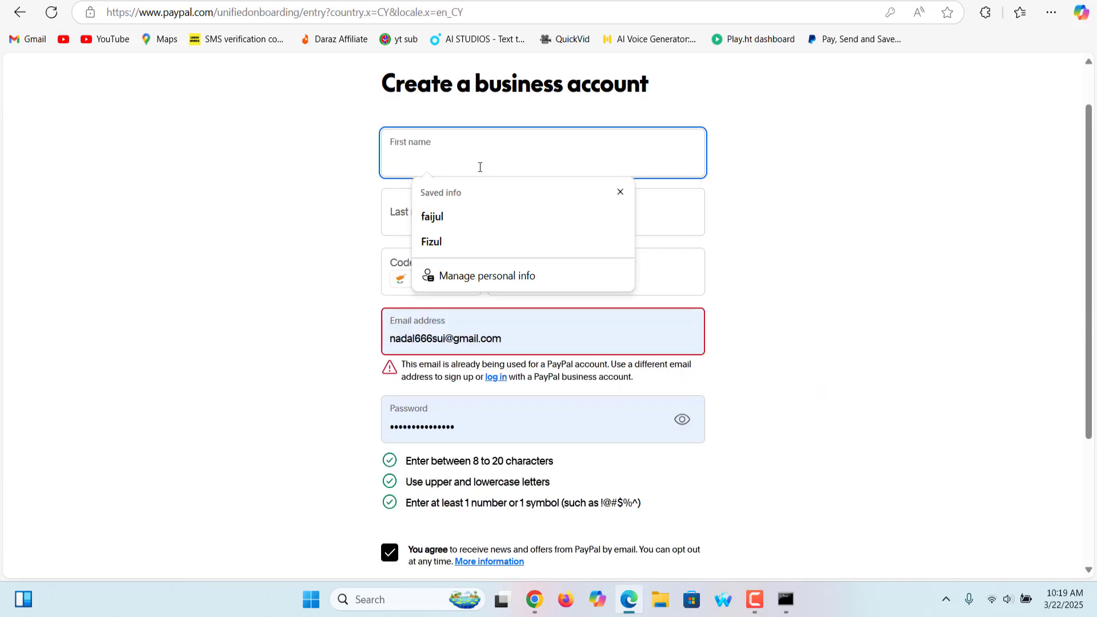
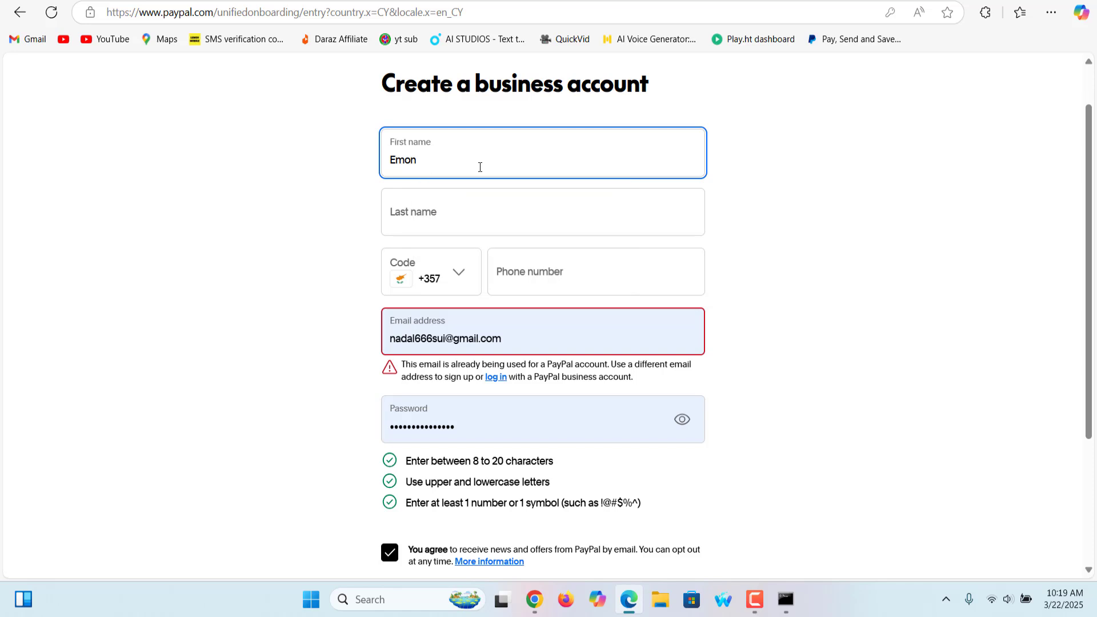
Enter the first and last name and set the phone country code to Bangladesh +880
{"action": "left_click", "coordinate": [470, 222]}
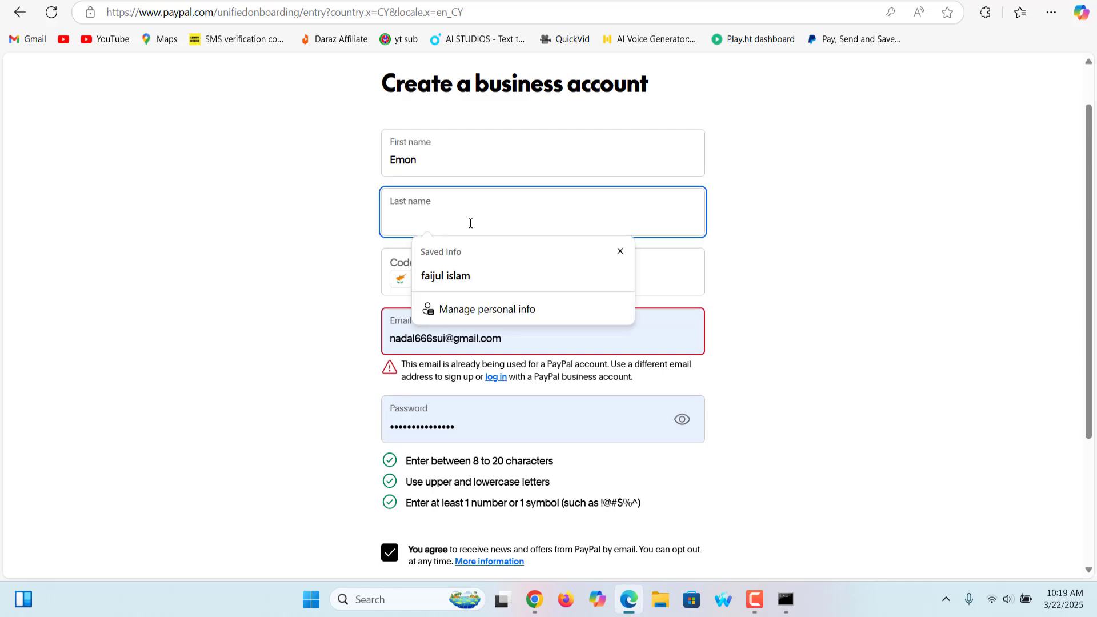
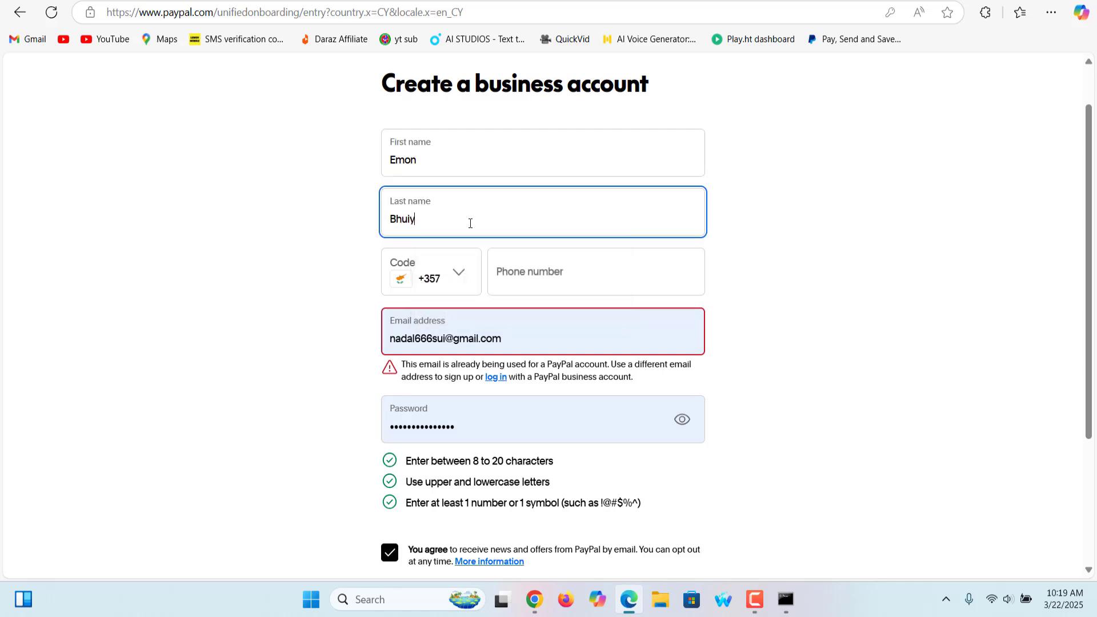
{"action": "left_click", "coordinate": [439, 277]}
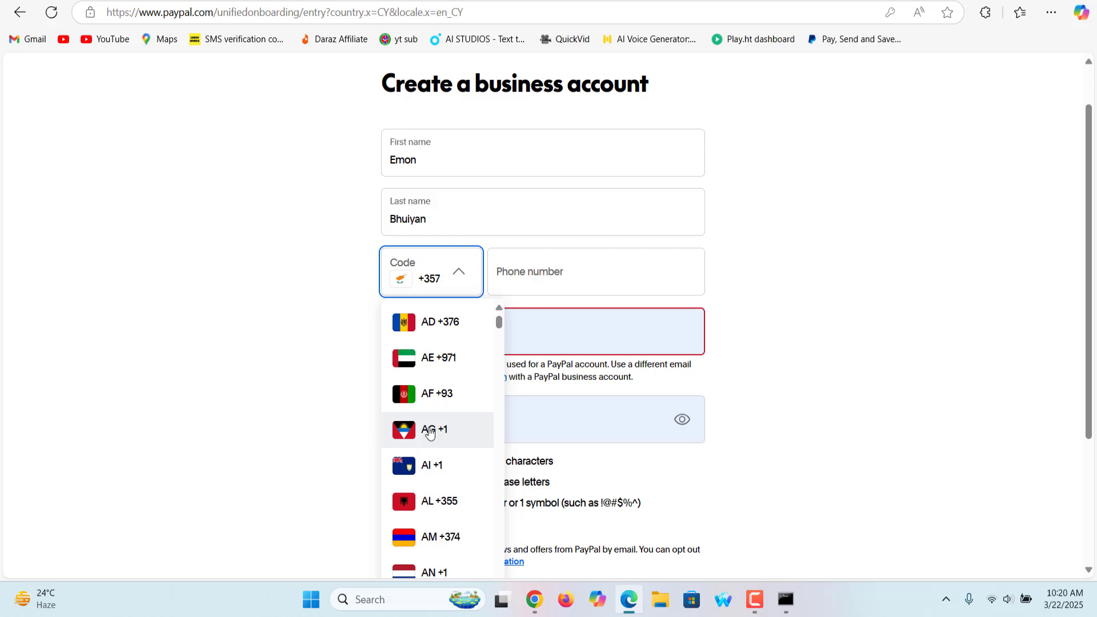
{"action": "type", "text": "bd"}
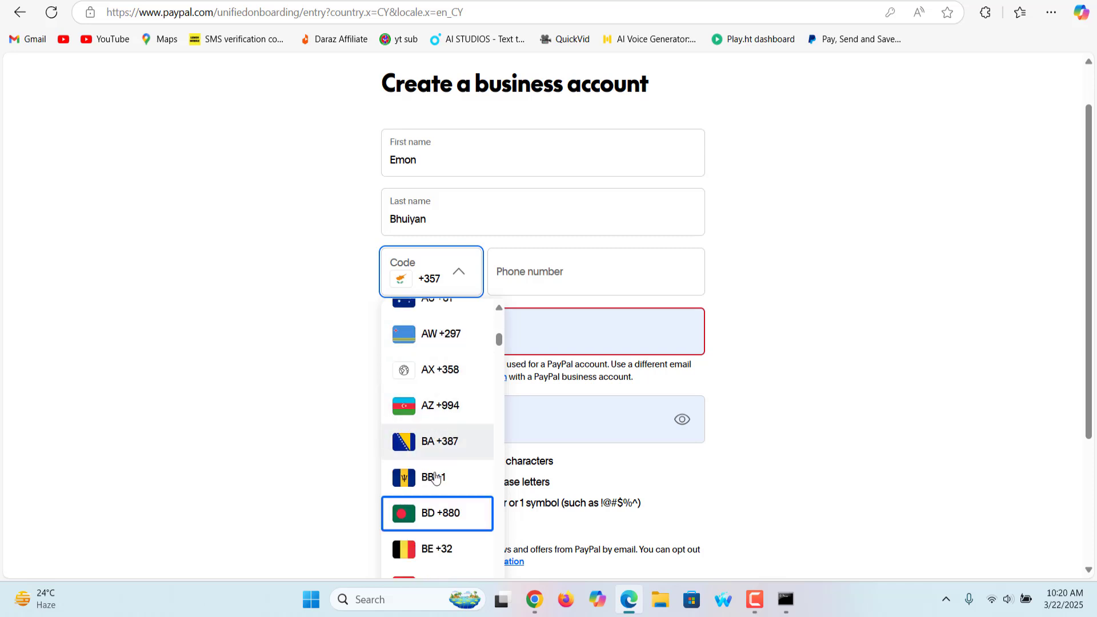
{"action": "left_click", "coordinate": [451, 517]}
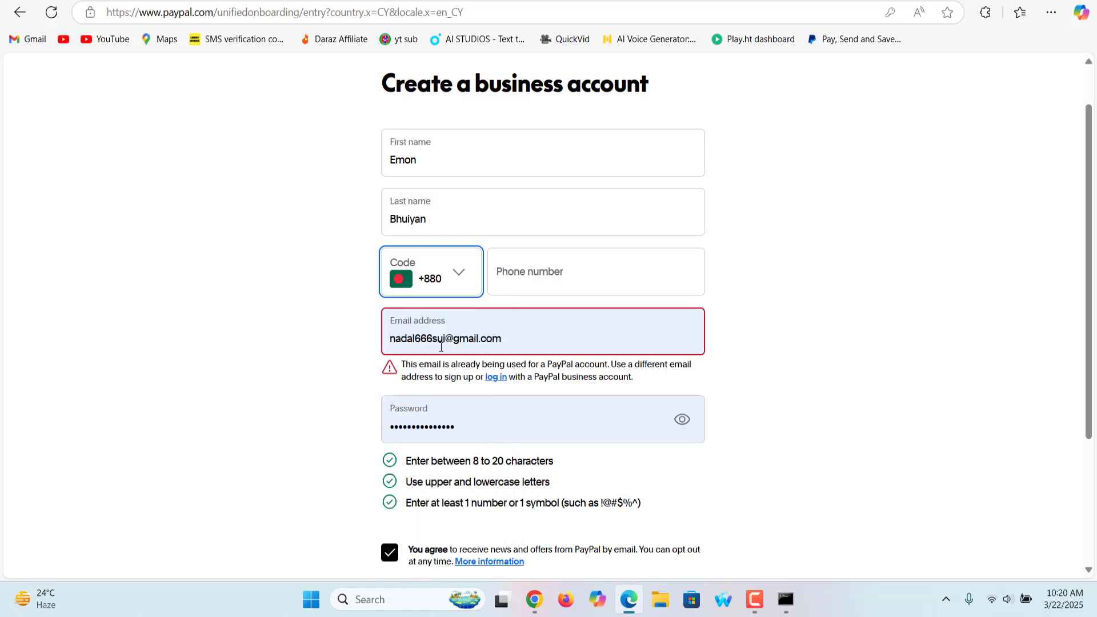
{"action": "left_click", "coordinate": [531, 274]}
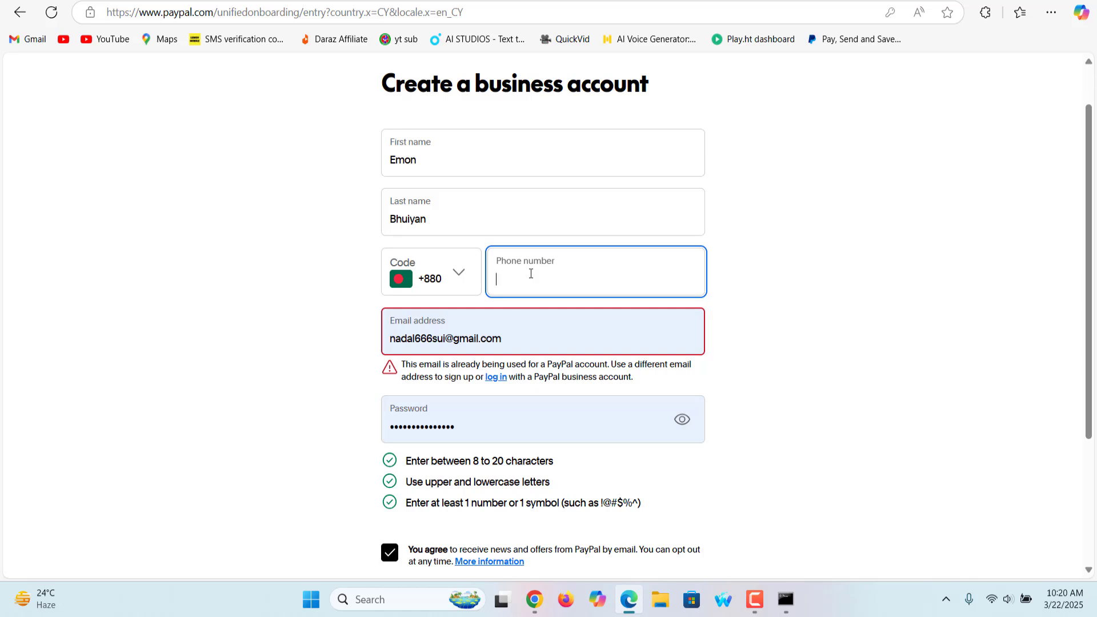
Paste a different email, retype the password, accept the user agreement, and create the account
{"action": "scroll", "coordinate": [531, 274], "scroll_direction": "down", "scroll_amount": 2}
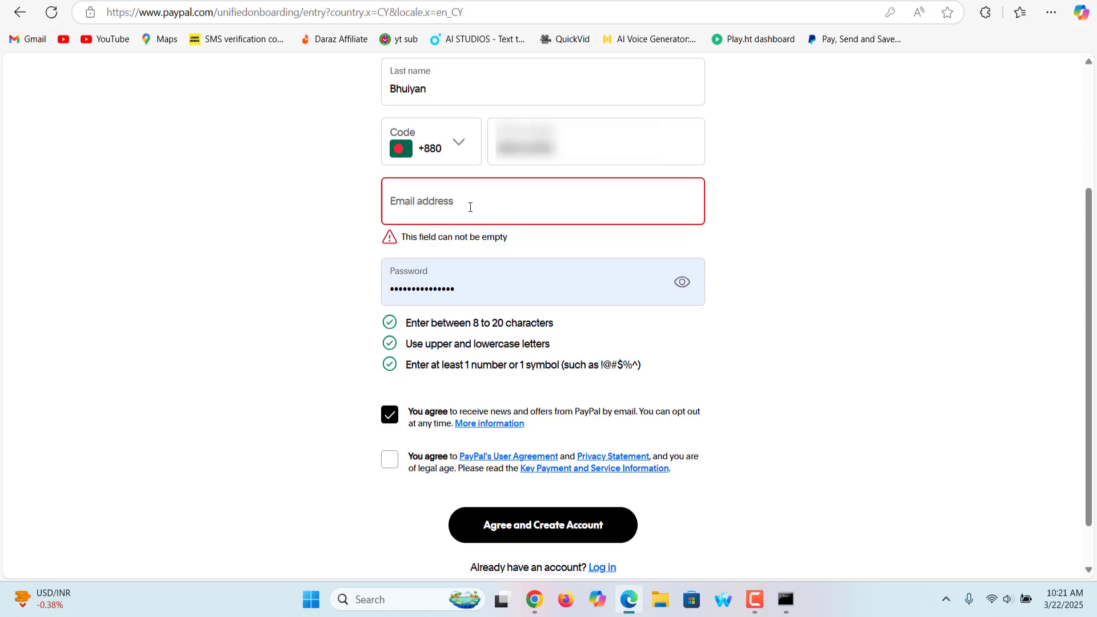
{"action": "left_click", "coordinate": [470, 207]}
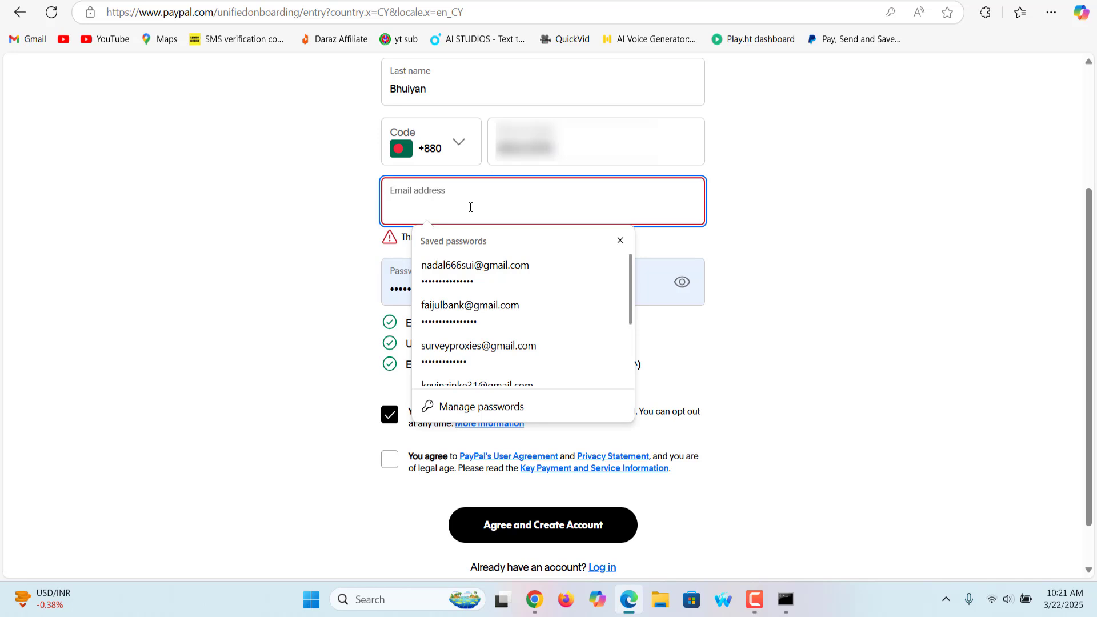
{"action": "key", "text": "ctrl+v"}
{"action": "double_click", "coordinate": [523, 273]}
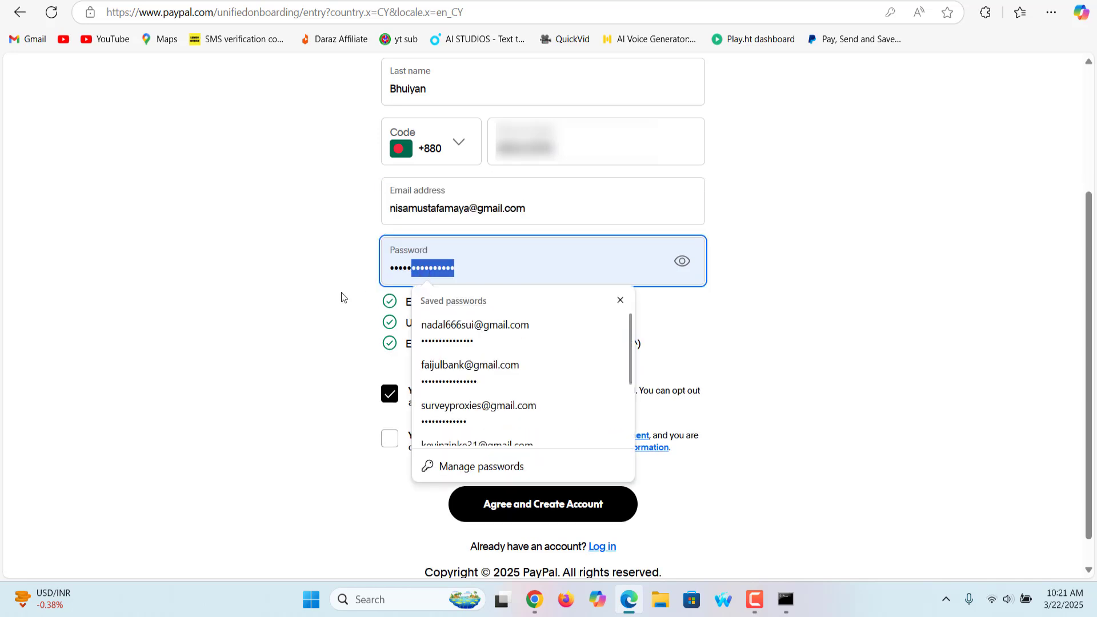
{"action": "key", "text": "BackSpace"}
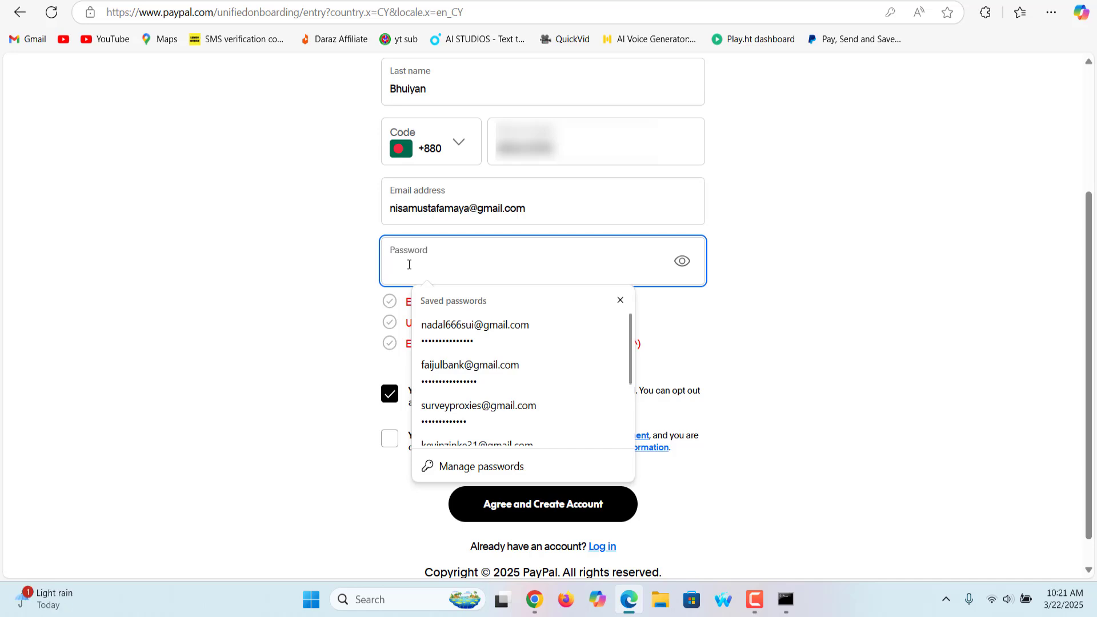
{"action": "type", "text": "•••••••••"}
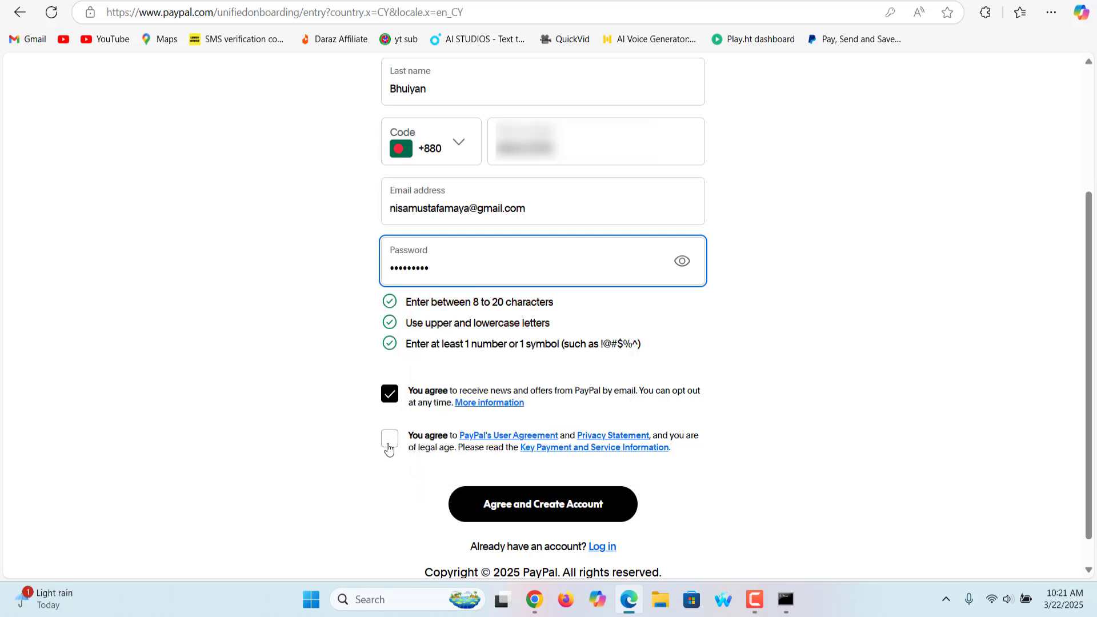
{"action": "left_click", "coordinate": [389, 450]}
{"action": "left_click", "coordinate": [389, 451]}
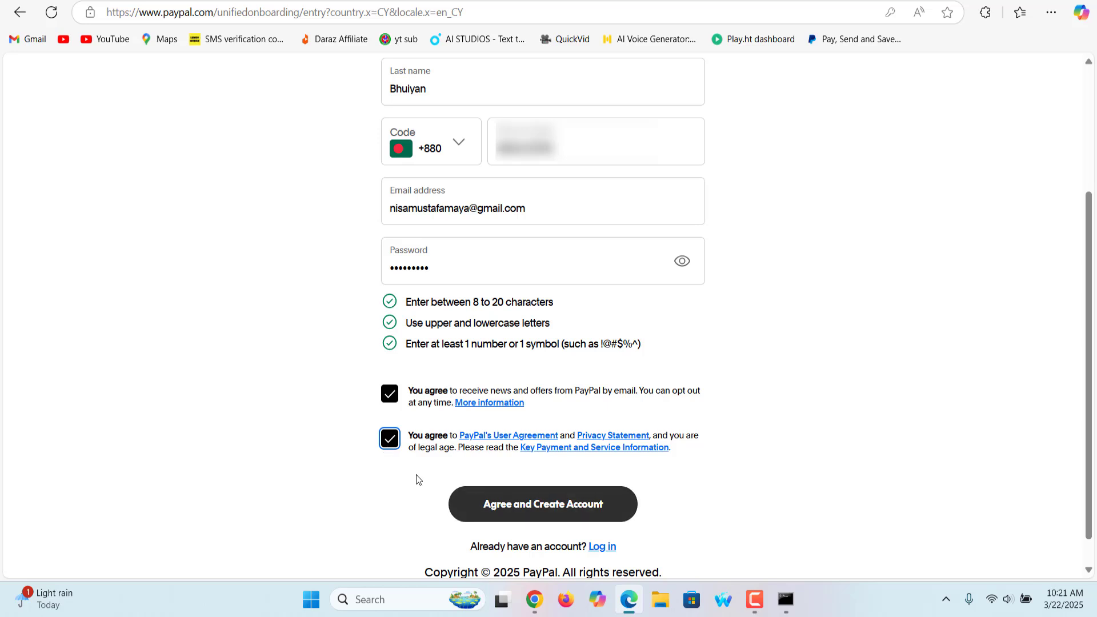
{"action": "left_click", "coordinate": [513, 507]}
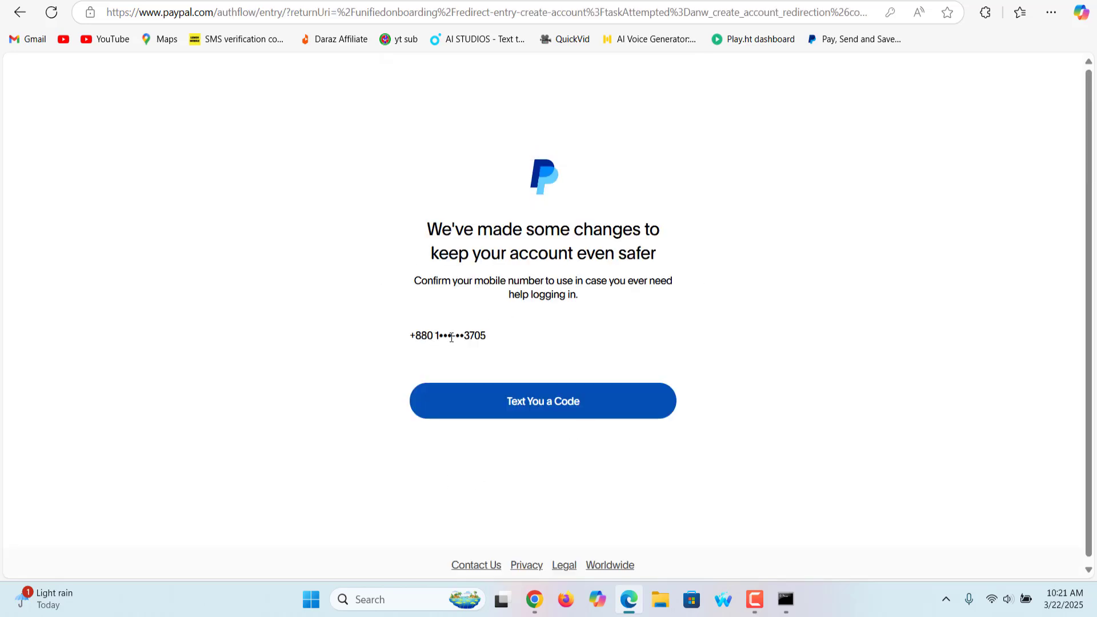
Have a confirmation code texted to the phone, then enter and submit the six-digit code
{"action": "double_click", "coordinate": [451, 337]}
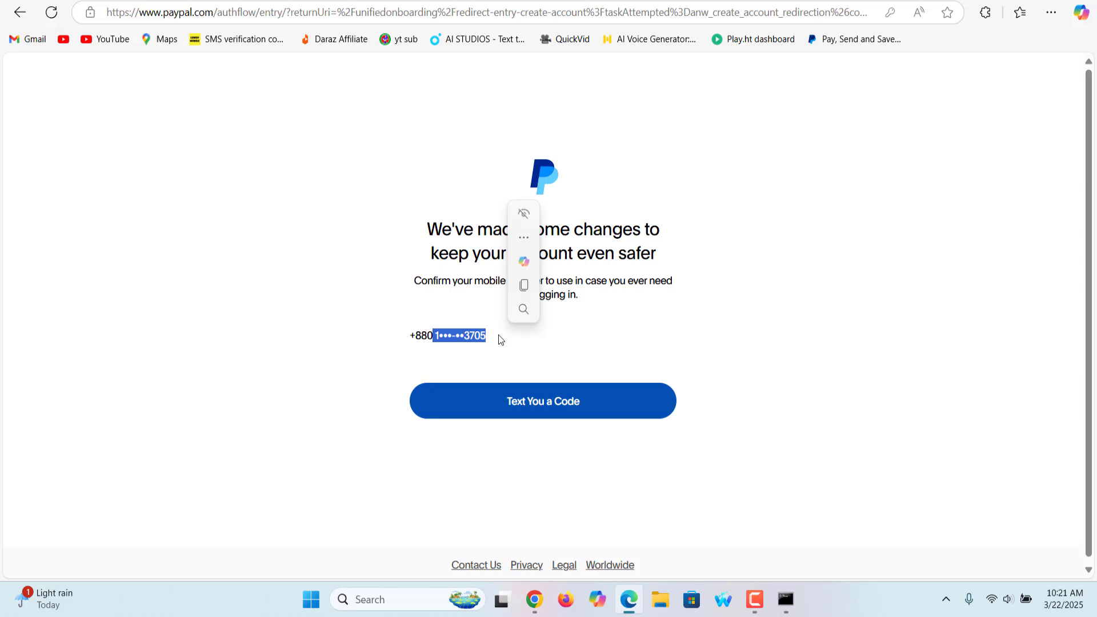
{"action": "left_click", "coordinate": [516, 403]}
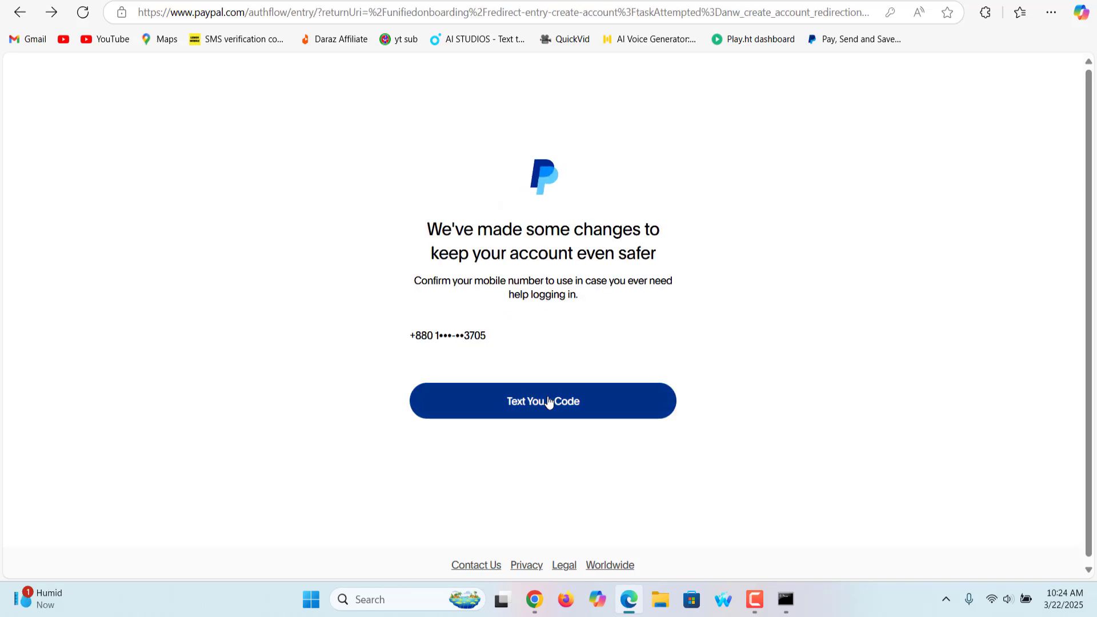
{"action": "left_click", "coordinate": [548, 402]}
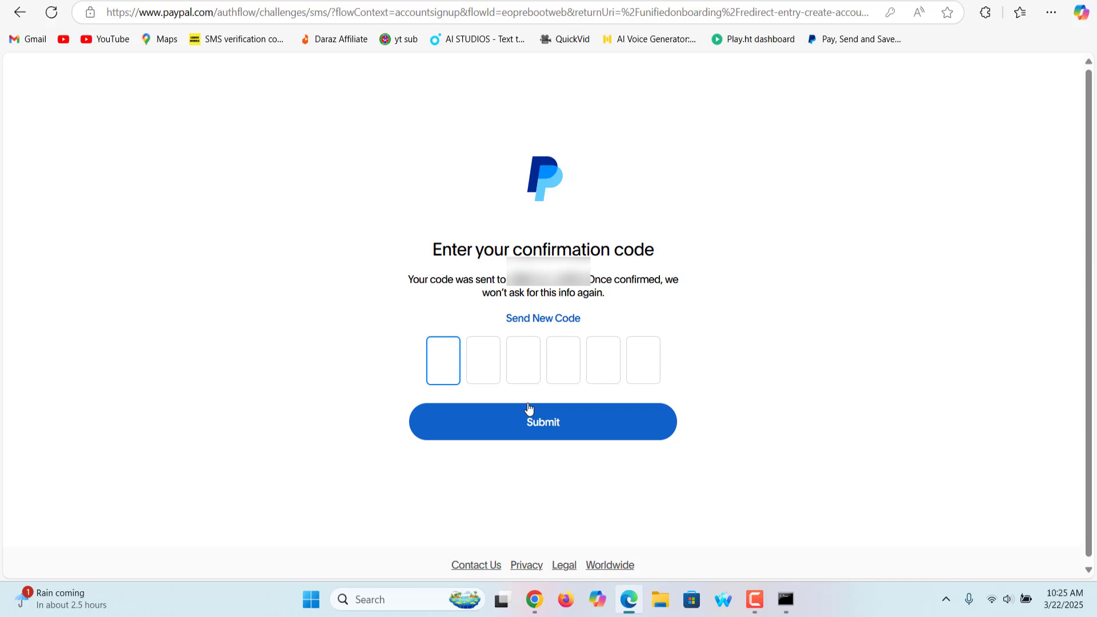
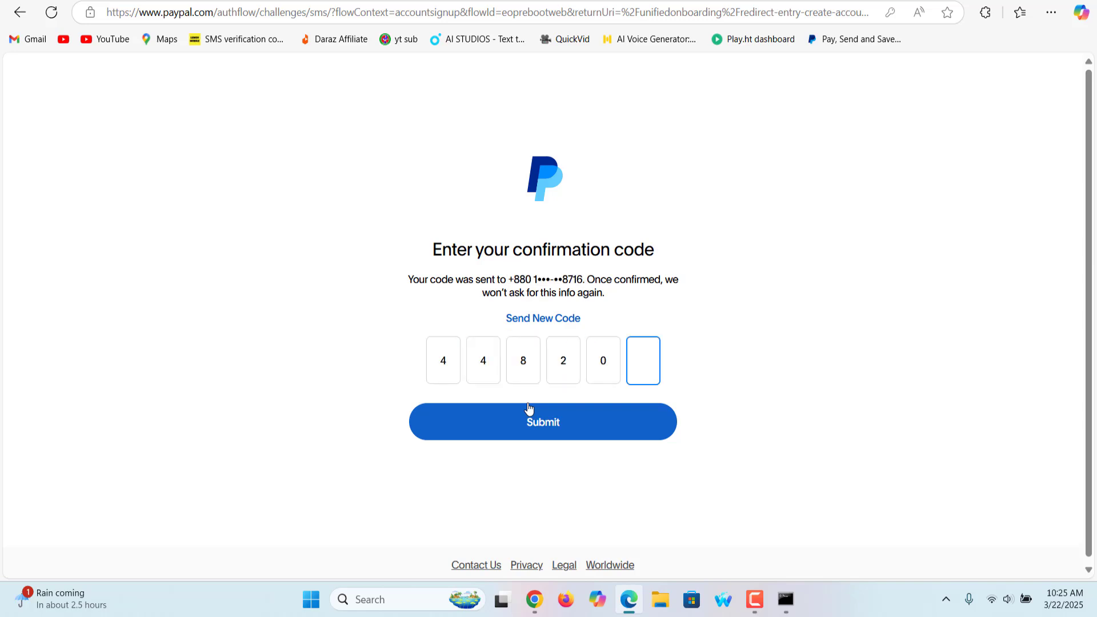
{"action": "left_click", "coordinate": [580, 431]}
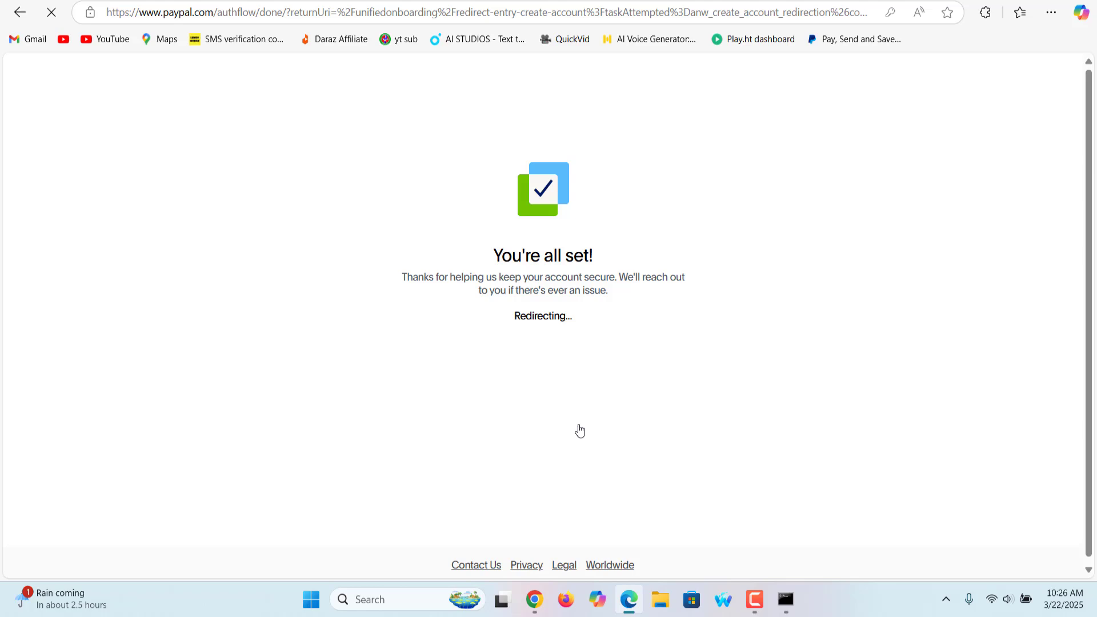
Begin activation, choose Individual seller as the business type, and continue to personal info
{"action": "left_click_drag", "start_coordinate": [343, 231], "coordinate": [660, 247]}
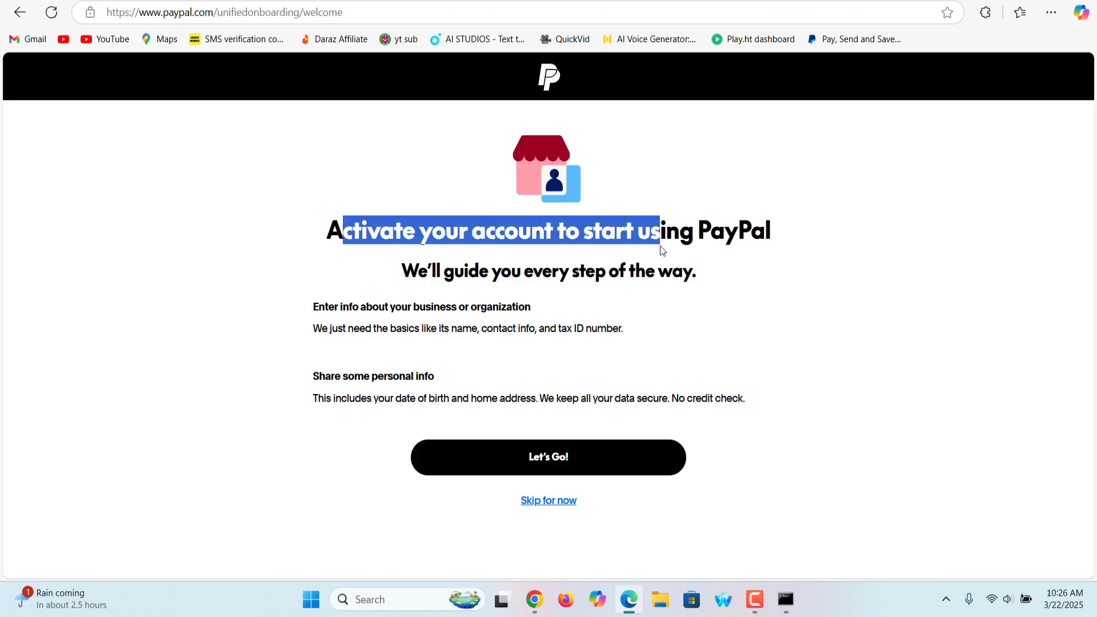
{"action": "left_click", "coordinate": [562, 455]}
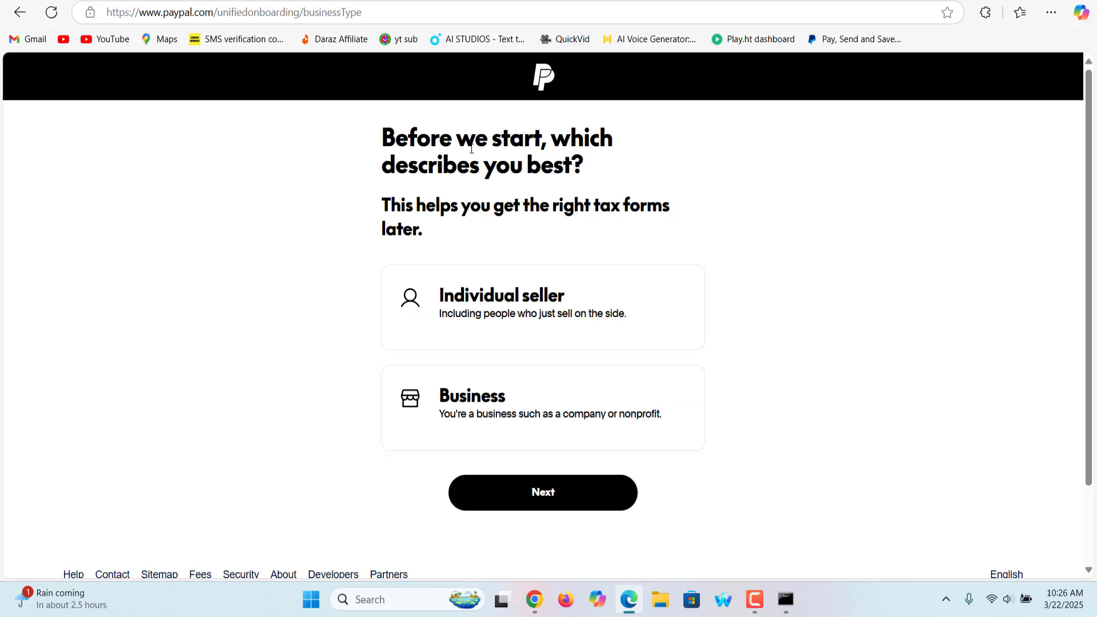
{"action": "left_click_drag", "start_coordinate": [384, 143], "coordinate": [601, 170]}
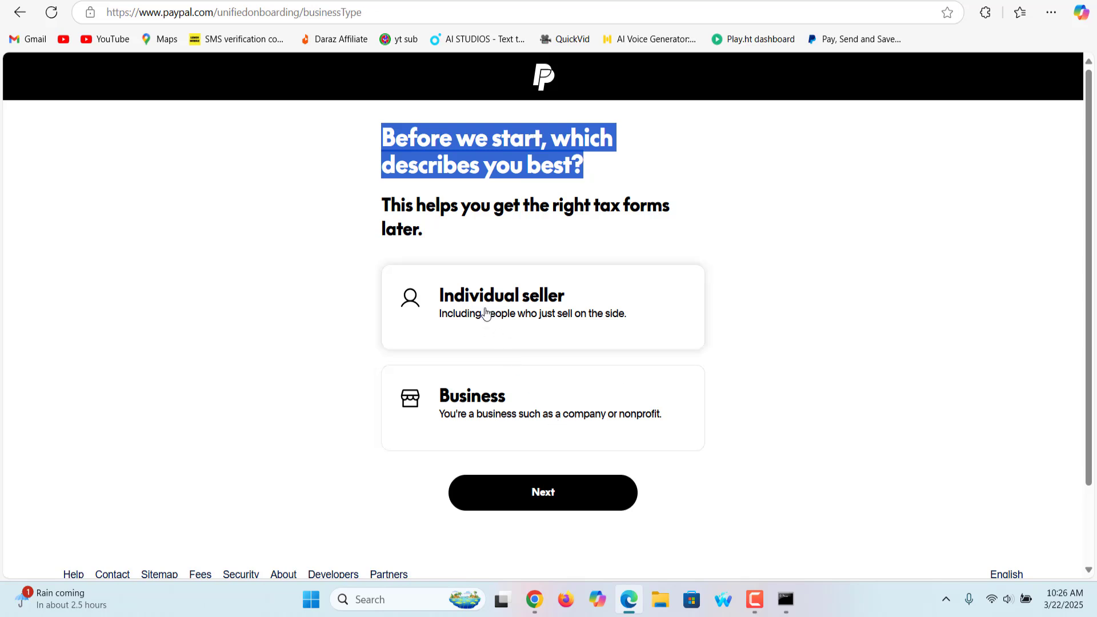
{"action": "left_click", "coordinate": [487, 316]}
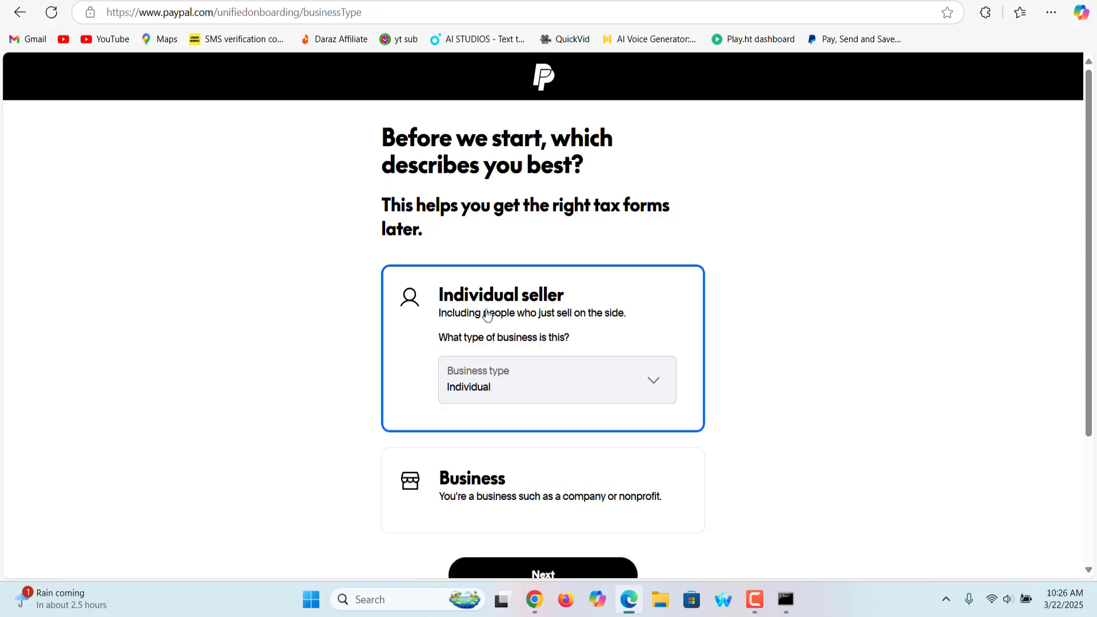
{"action": "scroll", "coordinate": [794, 417], "scroll_direction": "down", "scroll_amount": 1}
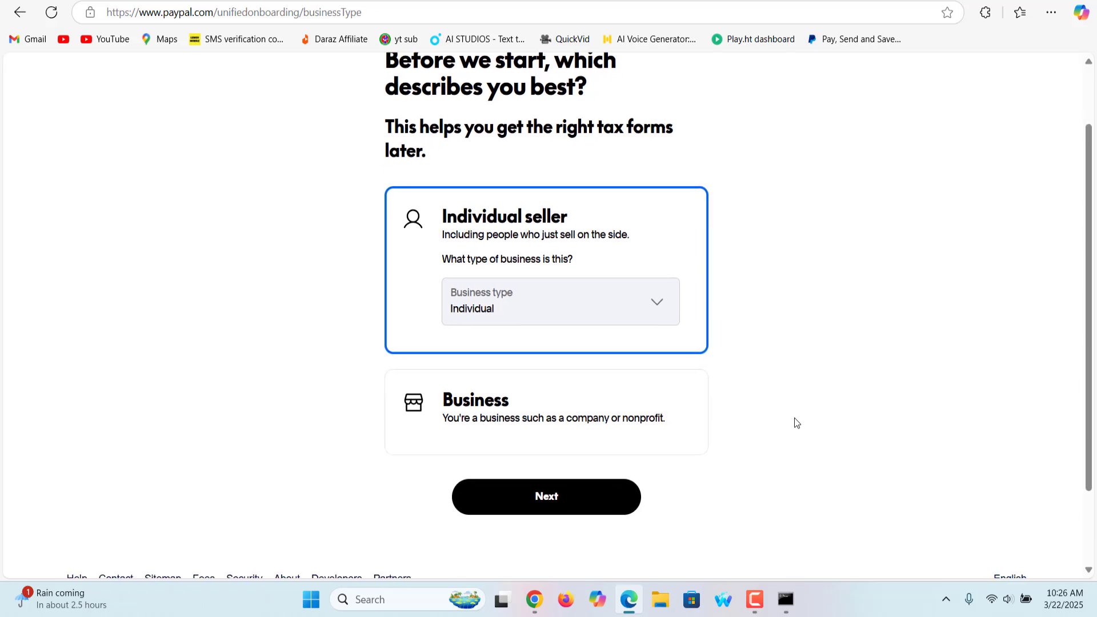
{"action": "left_click", "coordinate": [561, 506]}
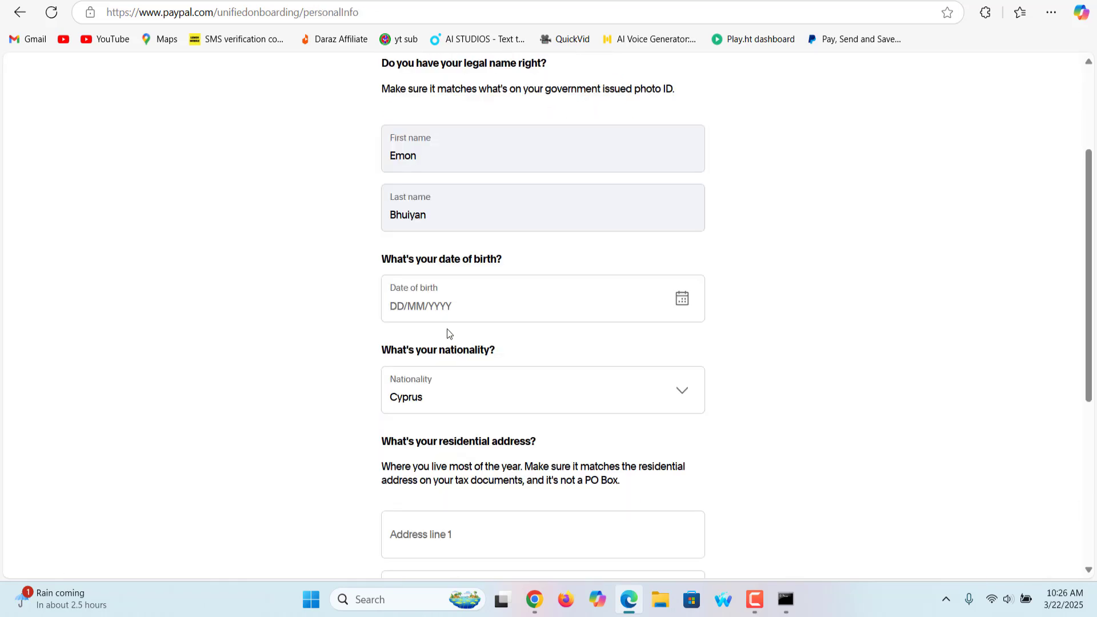
Enter the date of birth, change nationality from Cyprus to Bangladesh, fill the address, and continue
{"action": "left_click", "coordinate": [443, 313]}
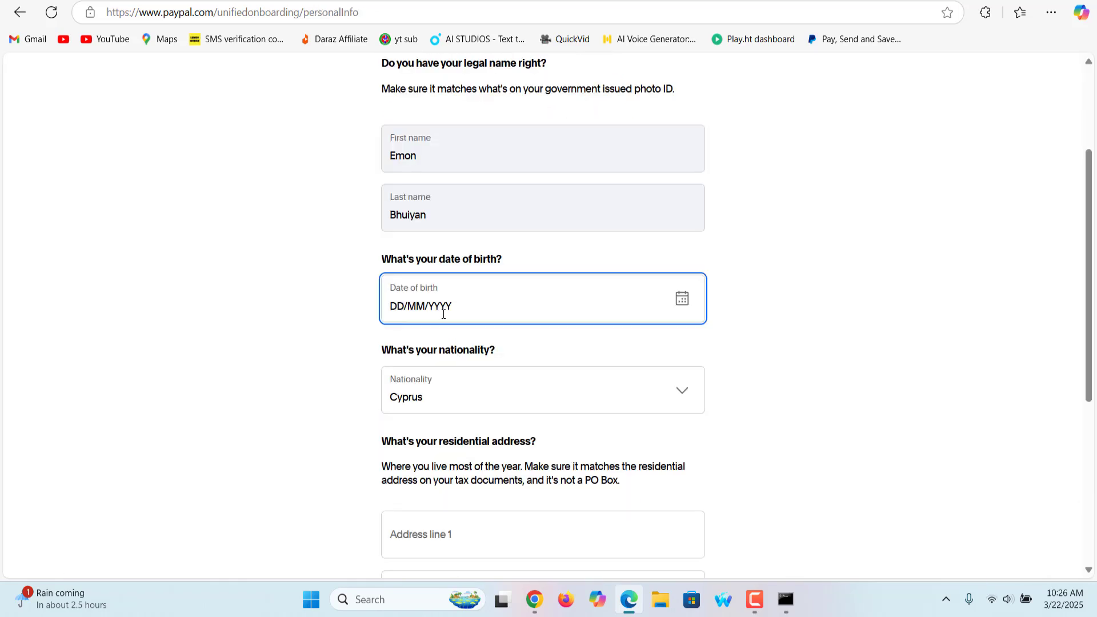
{"action": "scroll", "coordinate": [729, 416], "scroll_direction": "down", "scroll_amount": 2}
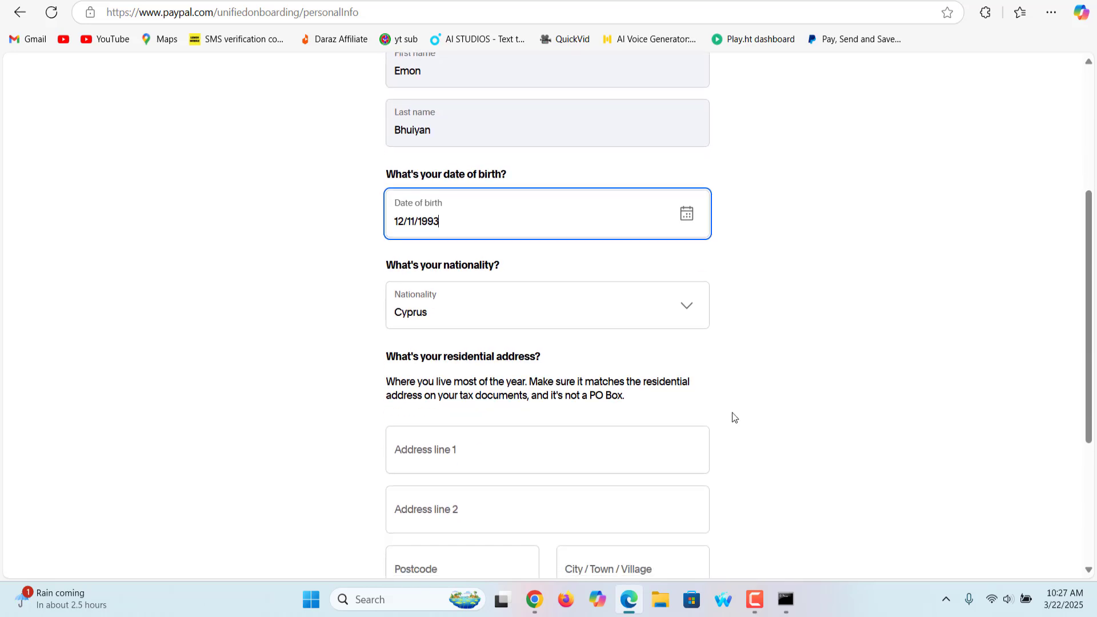
{"action": "left_click", "coordinate": [498, 297]}
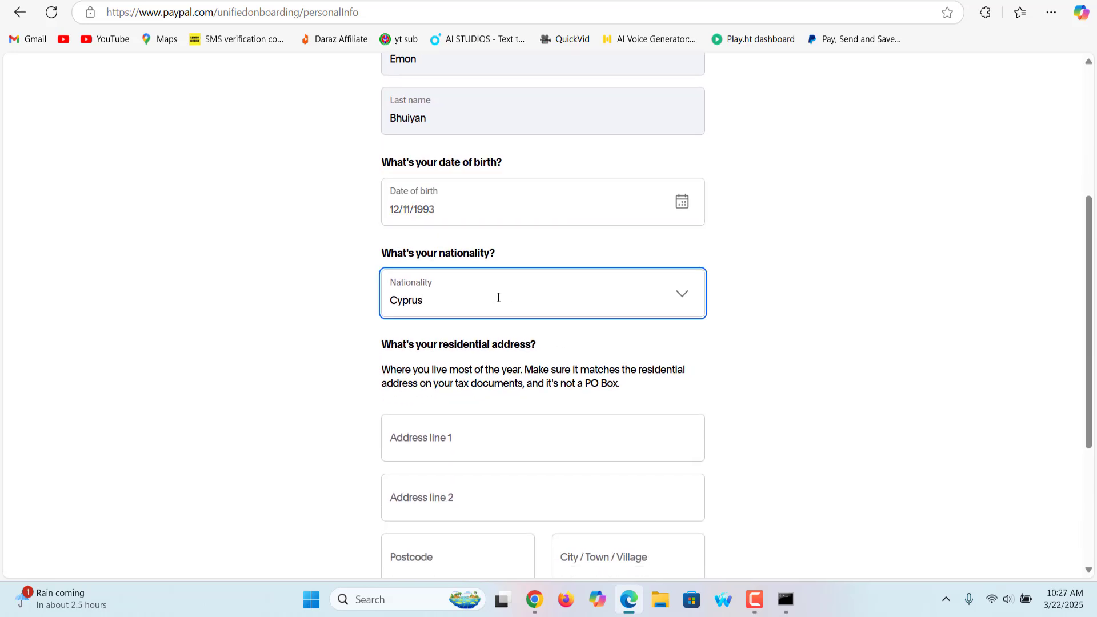
{"action": "left_click", "coordinate": [499, 297]}
{"action": "key", "text": "BackSpace"}
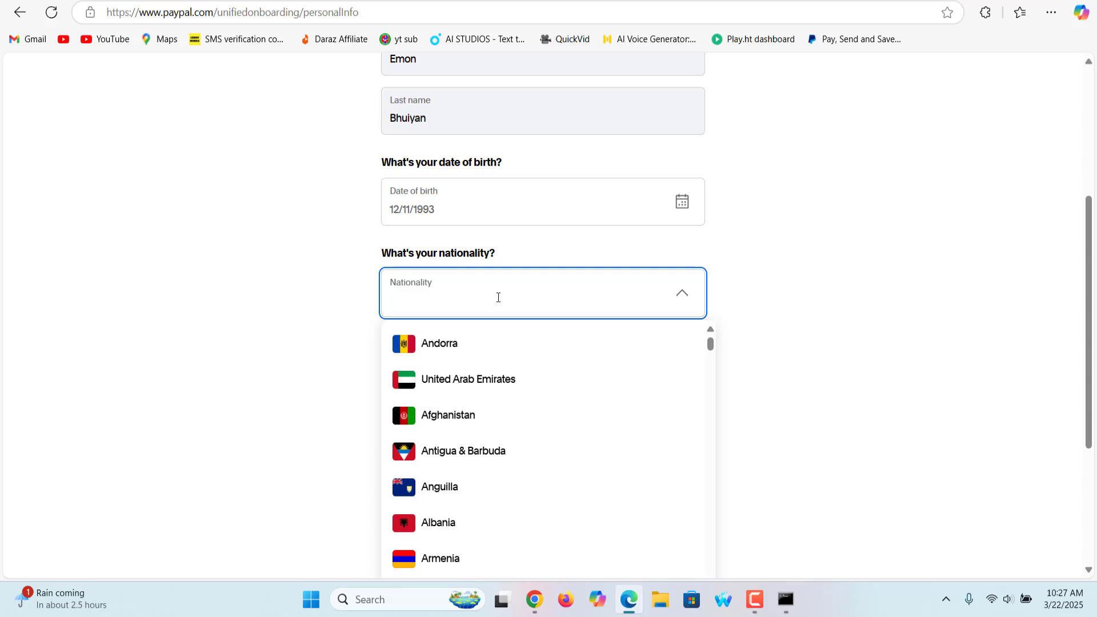
{"action": "type", "text": "ba"}
{"action": "left_click", "coordinate": [457, 379]}
{"action": "scroll", "coordinate": [462, 342], "scroll_direction": "down", "scroll_amount": 3}
{"action": "left_click", "coordinate": [461, 297]}
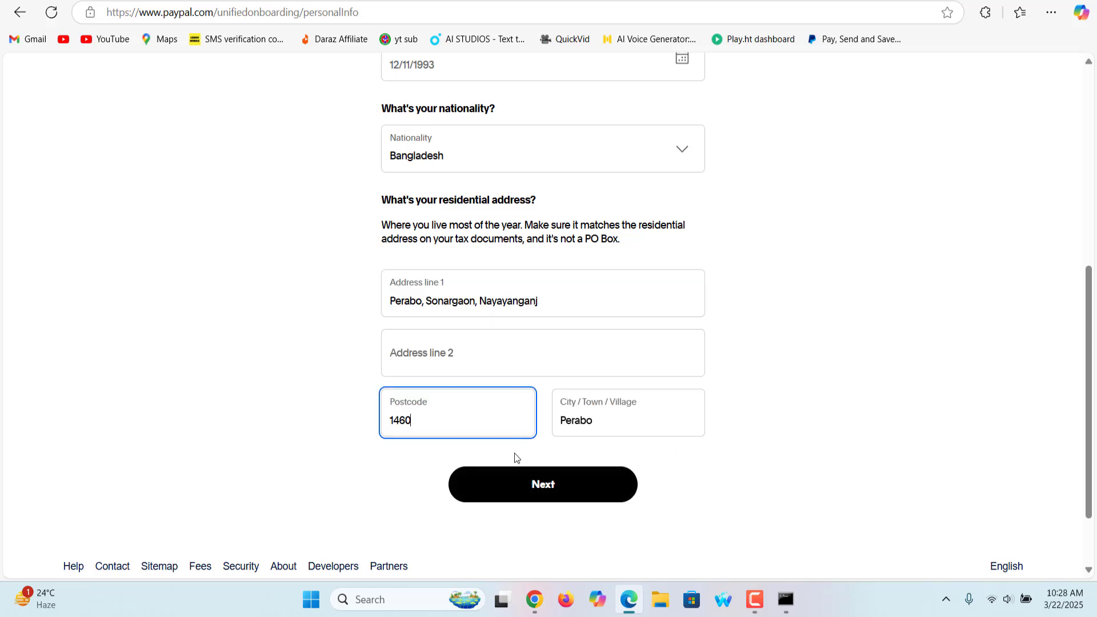
{"action": "left_click", "coordinate": [534, 486]}
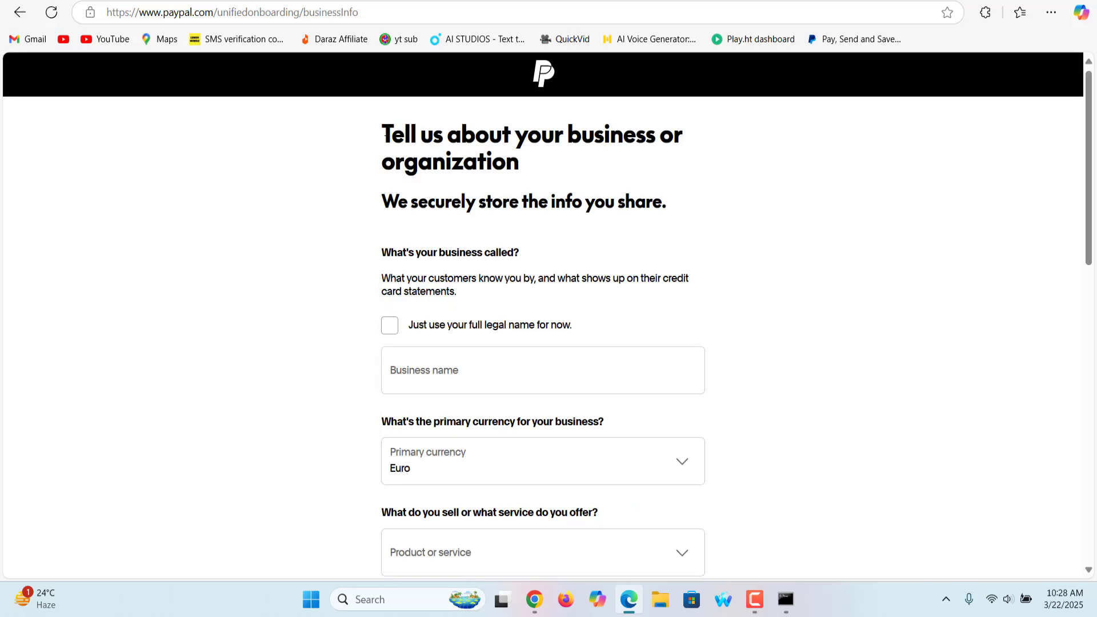
Use the legal name as the business name and set the primary currency to US Dollar
{"action": "left_click_drag", "start_coordinate": [382, 135], "coordinate": [649, 214]}
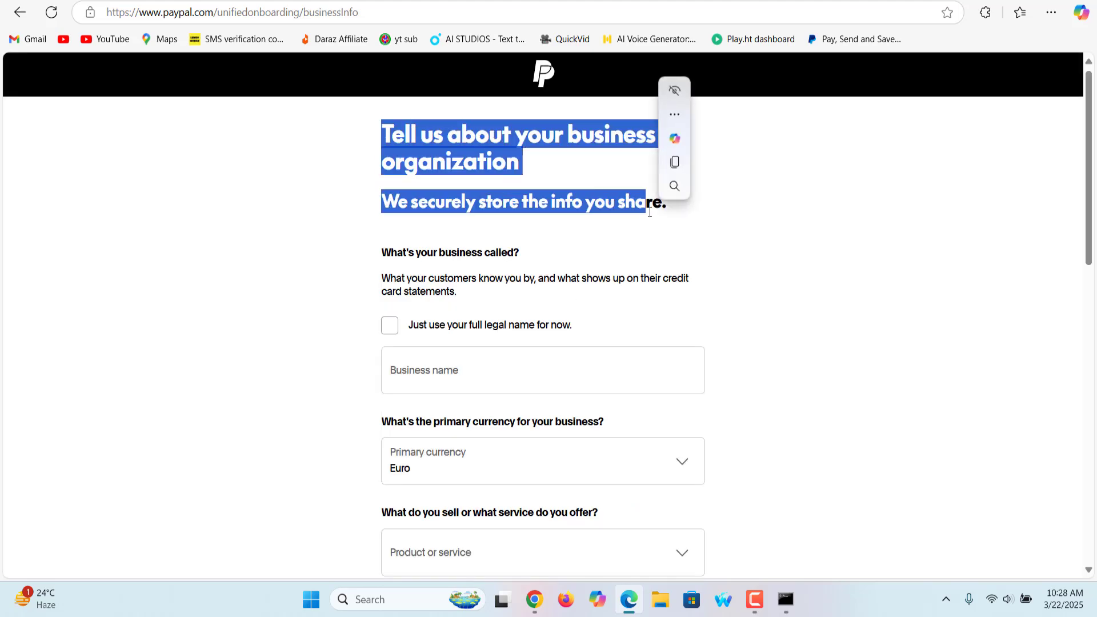
{"action": "left_click", "coordinate": [387, 265]}
{"action": "scroll", "coordinate": [387, 265], "scroll_direction": "down", "scroll_amount": 1}
{"action": "left_click", "coordinate": [387, 266]}
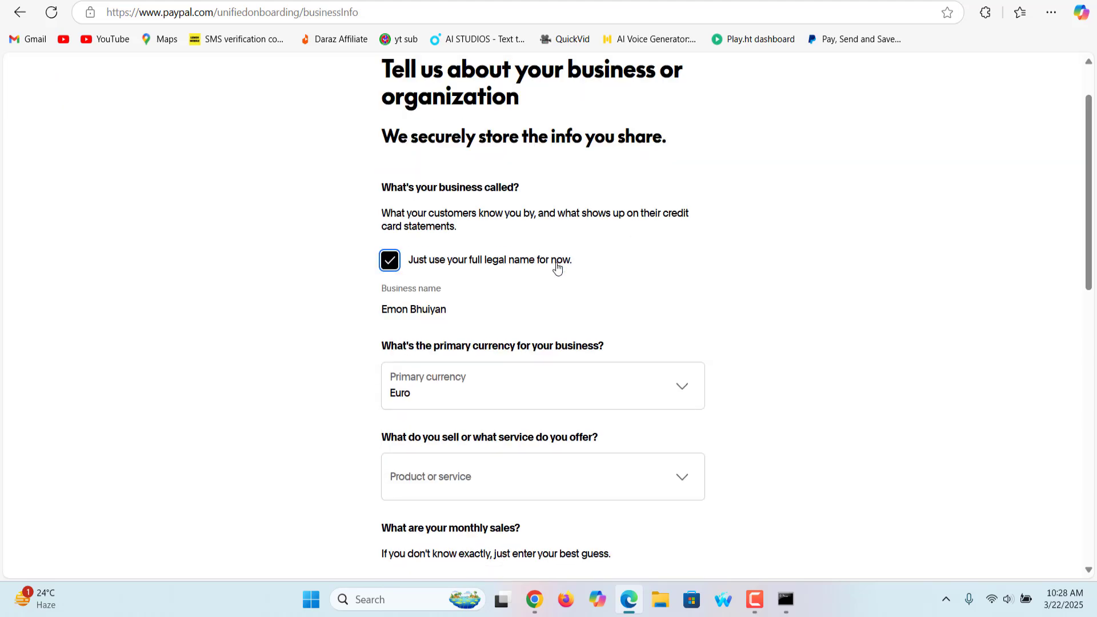
{"action": "scroll", "coordinate": [554, 266], "scroll_direction": "down", "scroll_amount": 1}
{"action": "scroll", "coordinate": [557, 268], "scroll_direction": "down", "scroll_amount": 2}
{"action": "left_click", "coordinate": [487, 269]}
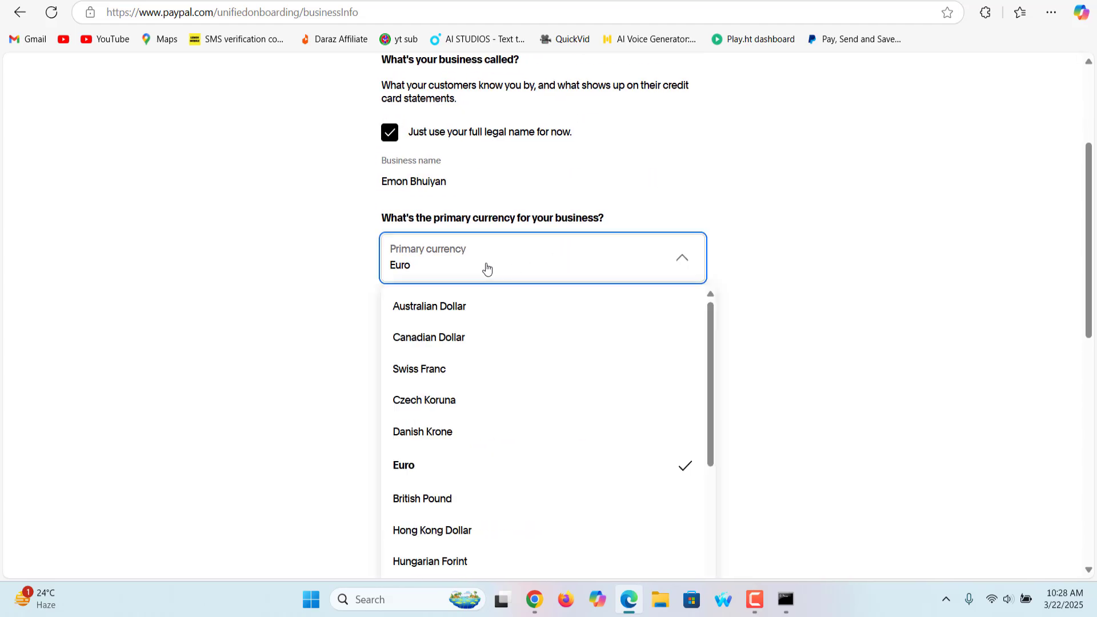
{"action": "key", "text": "u"}
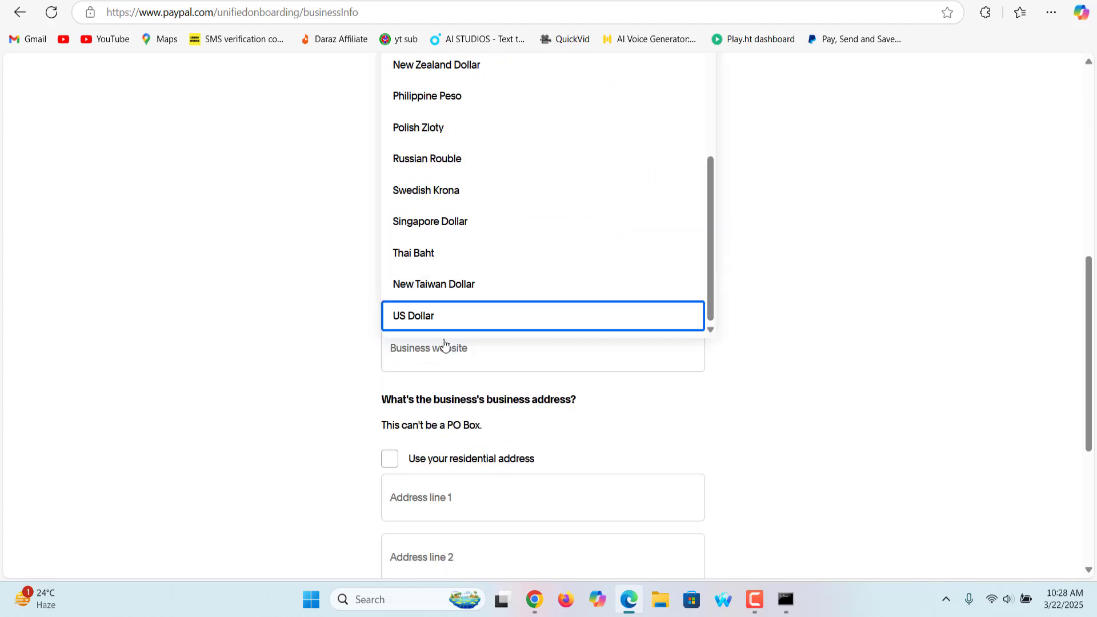
{"action": "left_click", "coordinate": [450, 316]}
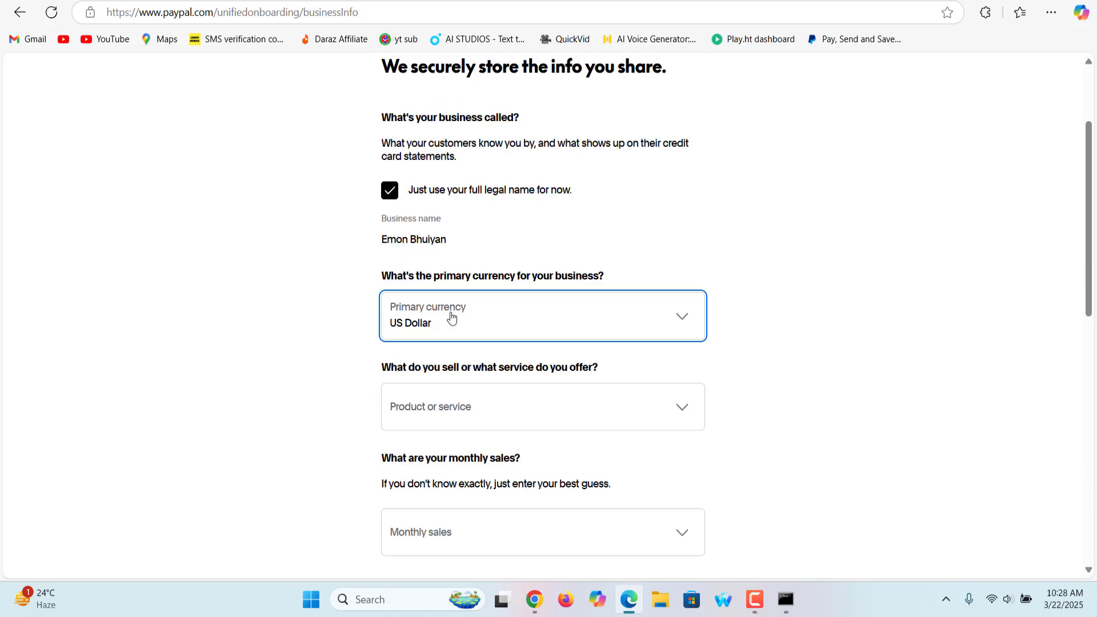
Choose Family Clothing Stores as the product or service category
{"action": "left_click", "coordinate": [478, 409]}
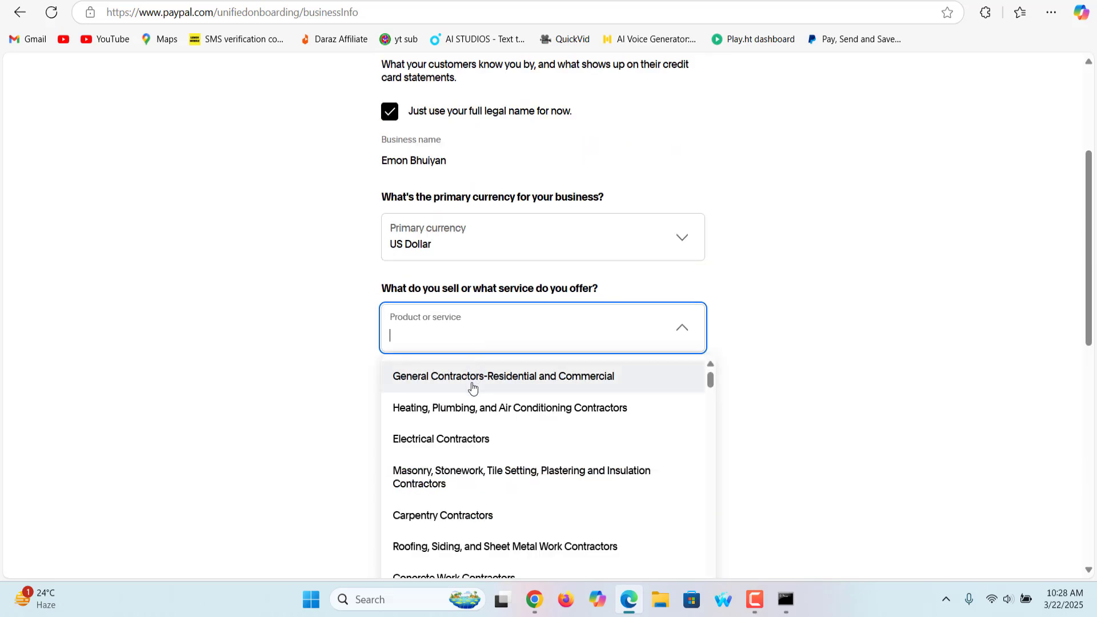
{"action": "scroll", "coordinate": [461, 440], "scroll_direction": "down", "scroll_amount": 1}
{"action": "scroll", "coordinate": [461, 440], "scroll_direction": "down", "scroll_amount": 5}
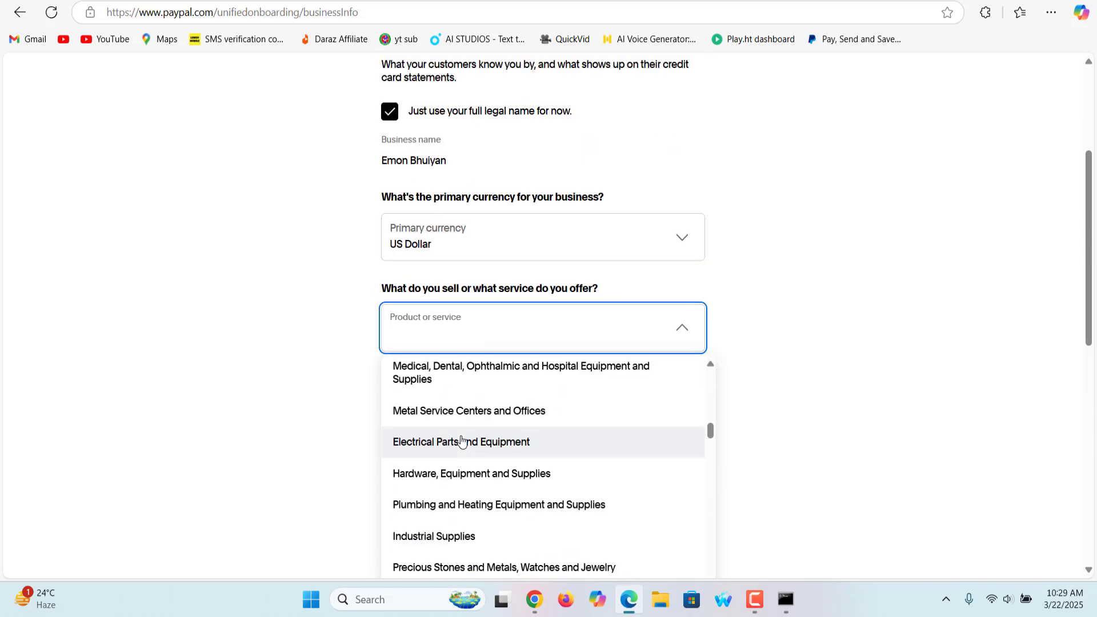
{"action": "scroll", "coordinate": [462, 491], "scroll_direction": "down", "scroll_amount": 3}
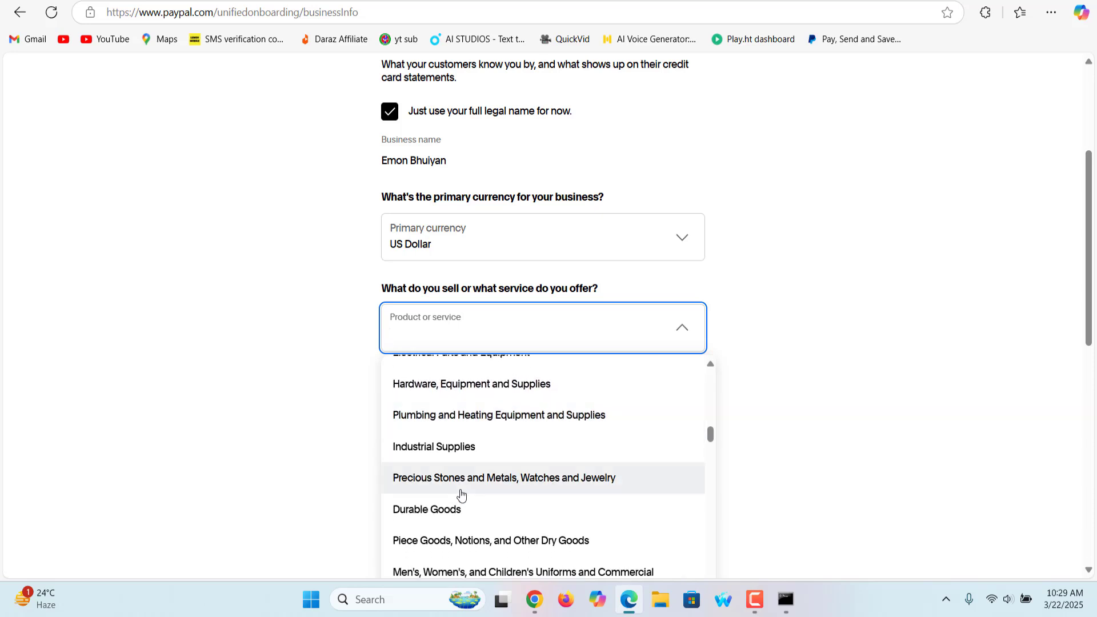
{"action": "scroll", "coordinate": [462, 494], "scroll_direction": "down", "scroll_amount": 3}
{"action": "scroll", "coordinate": [453, 519], "scroll_direction": "down", "scroll_amount": 3}
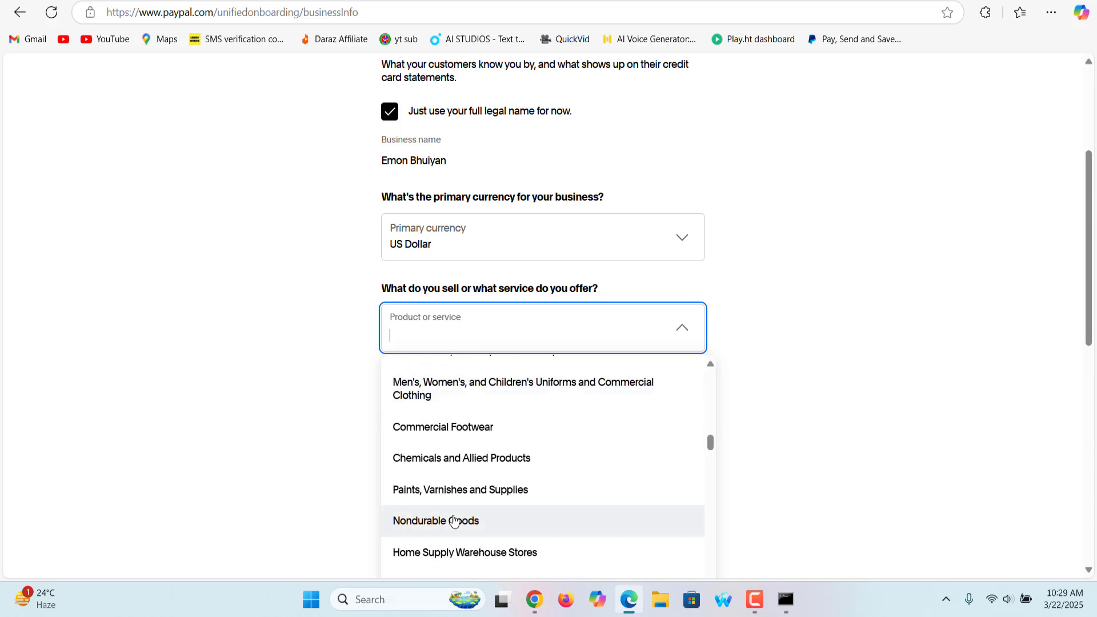
{"action": "scroll", "coordinate": [453, 519], "scroll_direction": "down", "scroll_amount": 3}
{"action": "scroll", "coordinate": [455, 416], "scroll_direction": "down", "scroll_amount": 5}
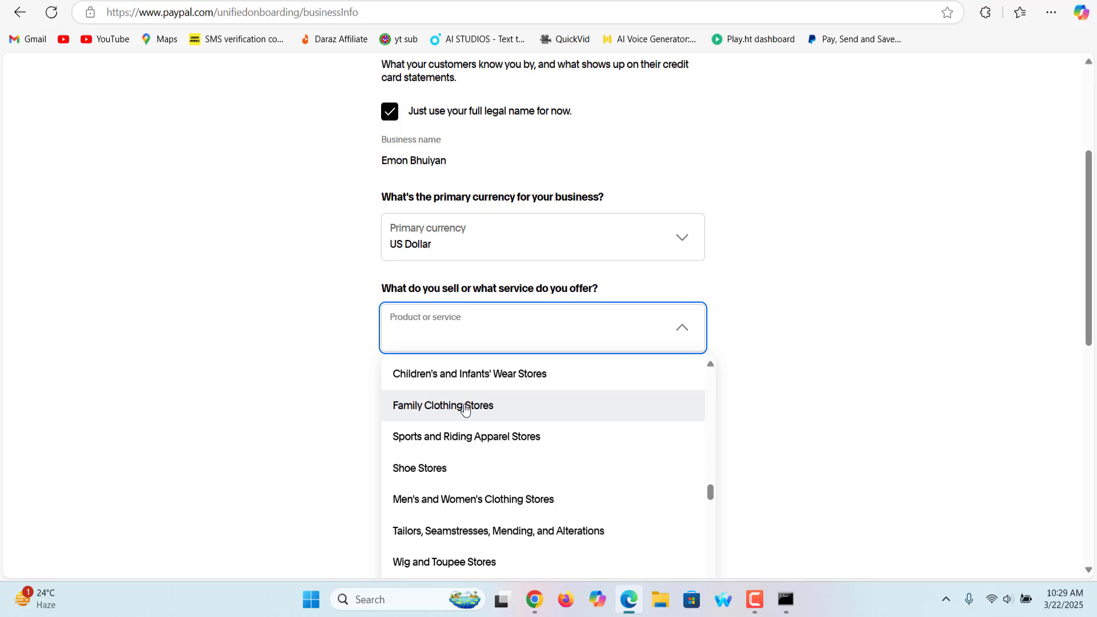
{"action": "left_click", "coordinate": [465, 407]}
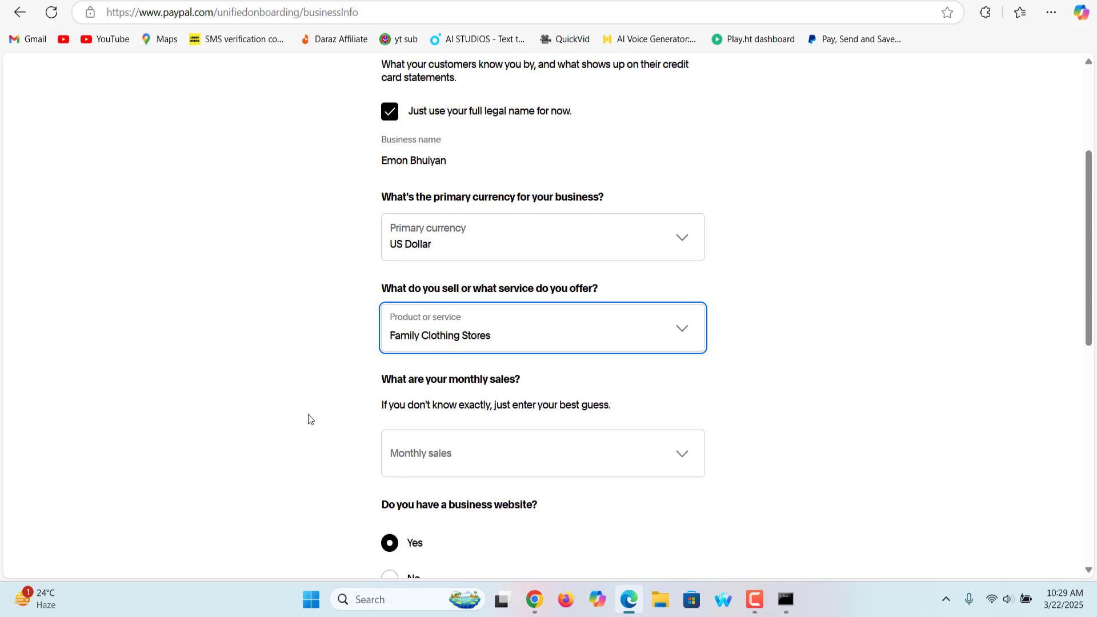
Set monthly sales to $0.00–$10,000.00 USD, answer no website, use the residential address, and submit
{"action": "scroll", "coordinate": [307, 414], "scroll_direction": "down", "scroll_amount": 2}
{"action": "left_click", "coordinate": [512, 357]}
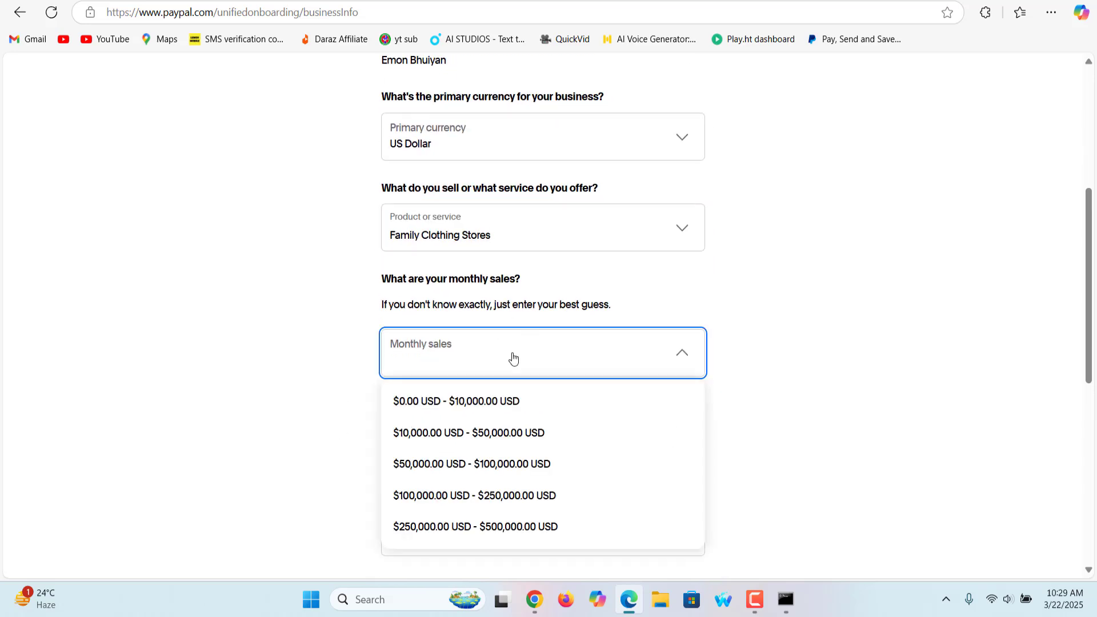
{"action": "left_click", "coordinate": [479, 410]}
{"action": "scroll", "coordinate": [479, 411], "scroll_direction": "down", "scroll_amount": 2}
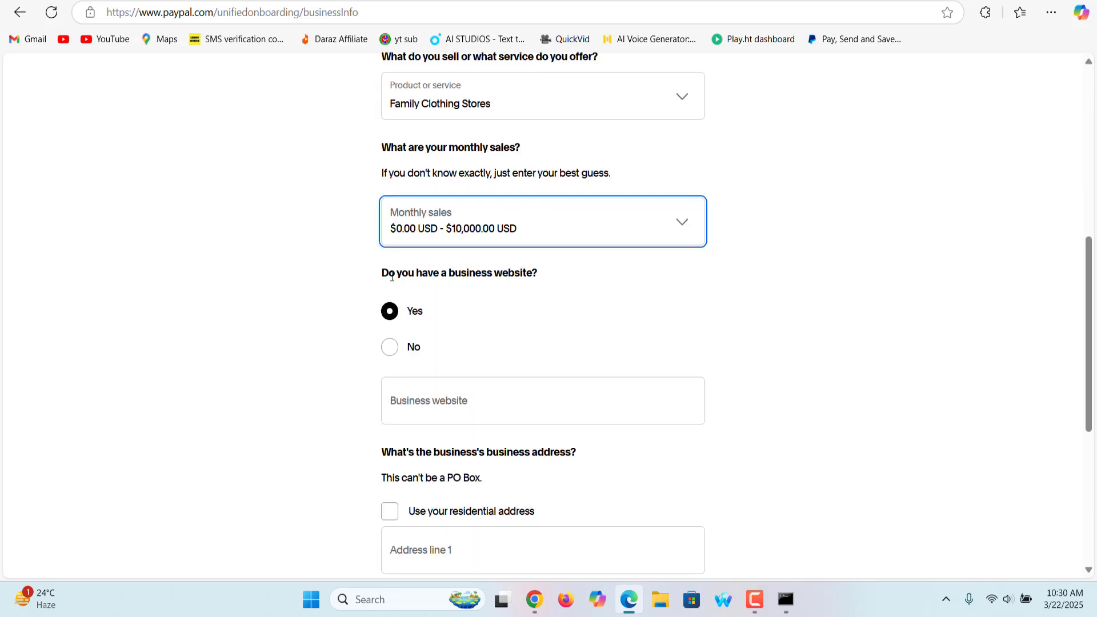
{"action": "left_click_drag", "start_coordinate": [388, 273], "coordinate": [520, 273]}
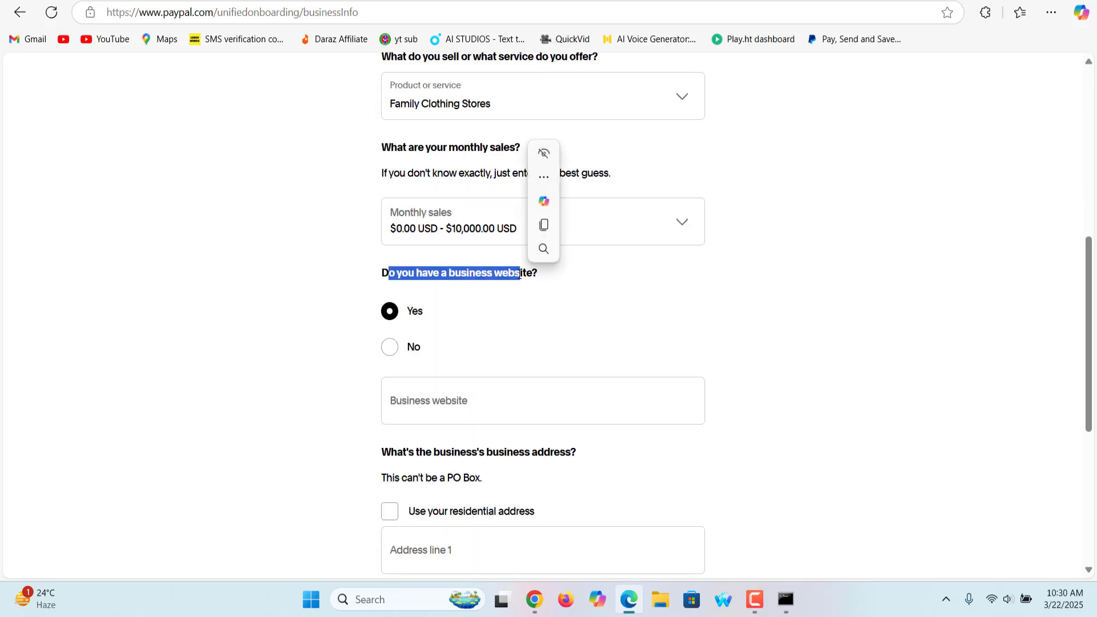
{"action": "left_click", "coordinate": [389, 352]}
{"action": "scroll", "coordinate": [355, 423], "scroll_direction": "down", "scroll_amount": 3}
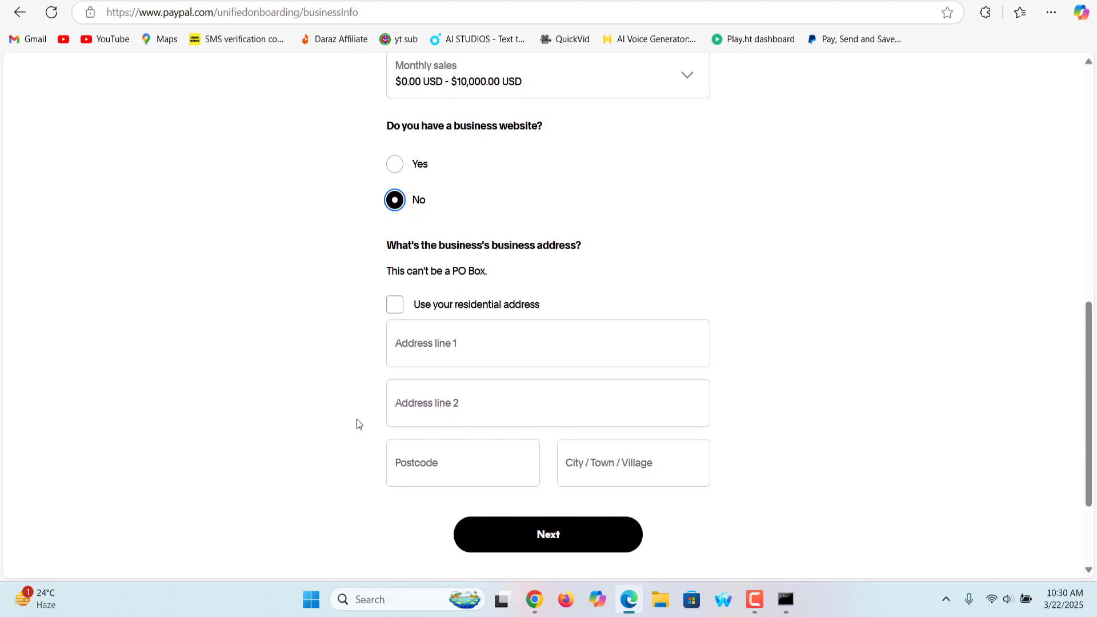
{"action": "left_click", "coordinate": [392, 310]}
{"action": "scroll", "coordinate": [337, 419], "scroll_direction": "down", "scroll_amount": 2}
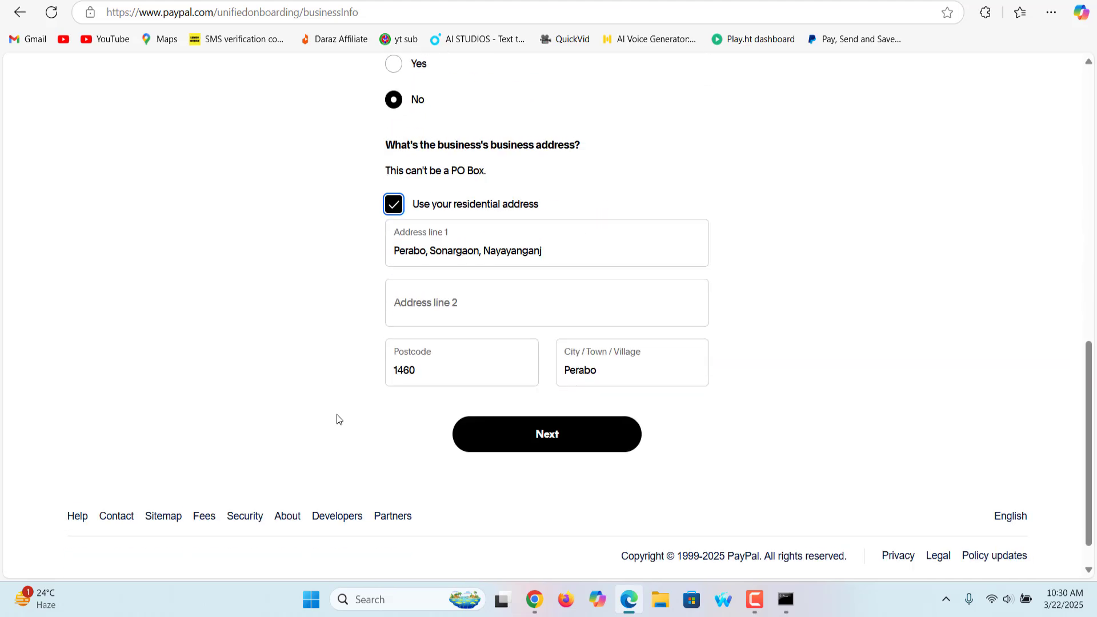
{"action": "left_click", "coordinate": [517, 438]}
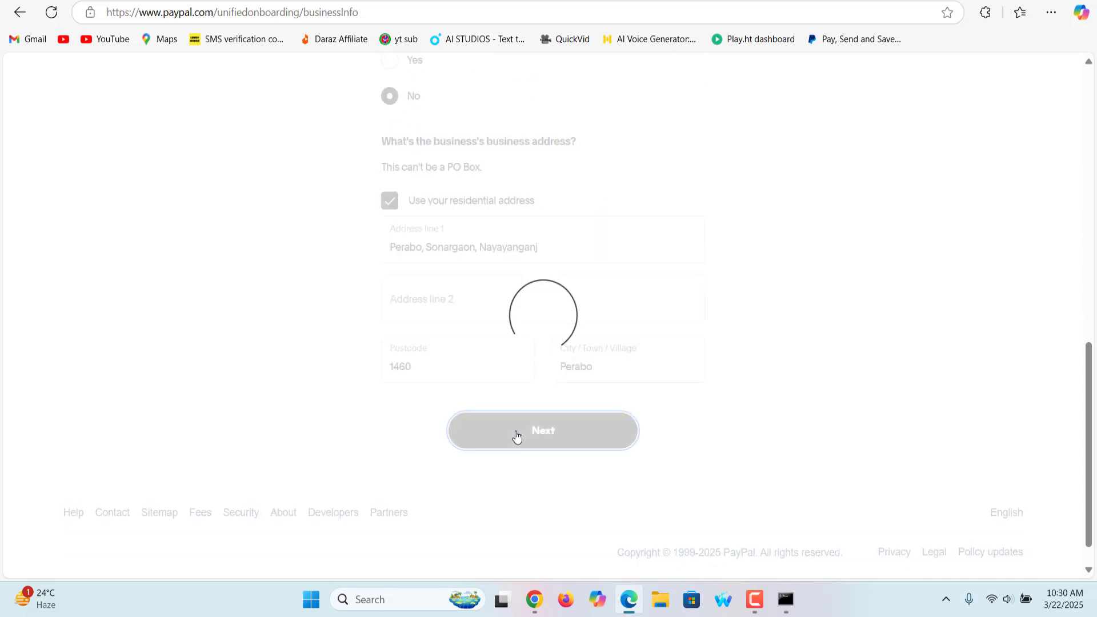
Go to the PayPal home page and open the Confirm your email task from the notifications
{"action": "left_click_drag", "start_coordinate": [427, 239], "coordinate": [766, 289]}
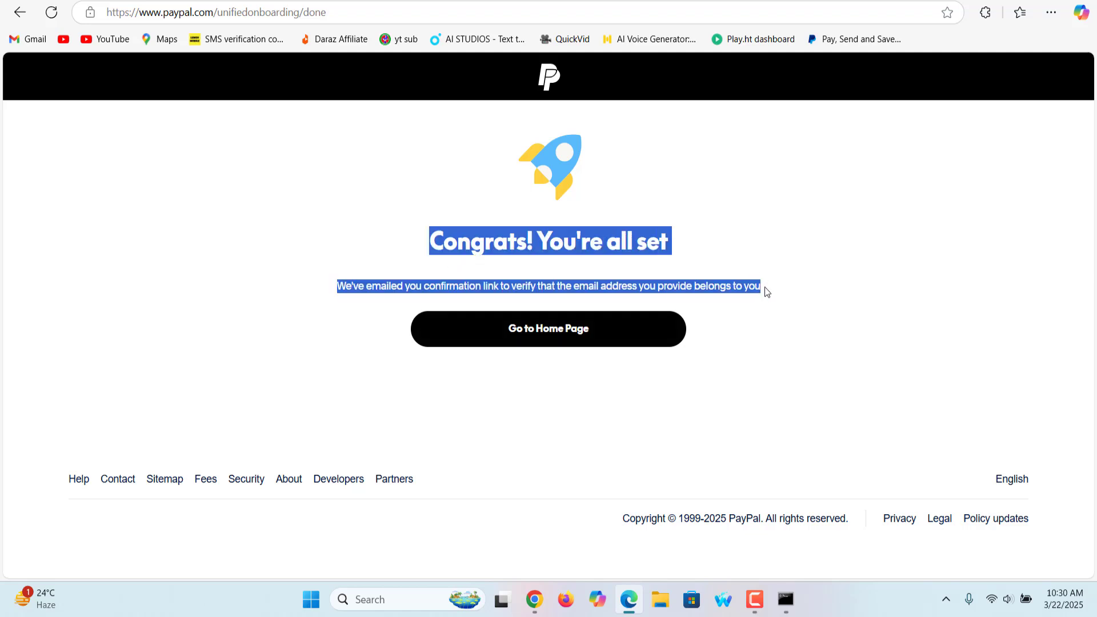
{"action": "left_click", "coordinate": [533, 338]}
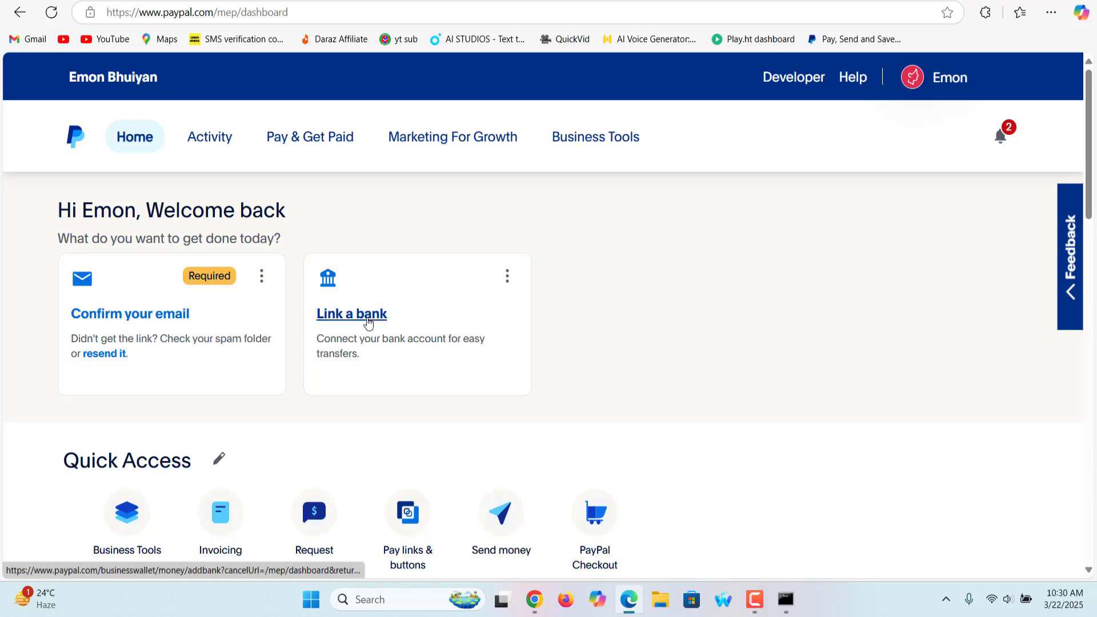
{"action": "left_click", "coordinate": [1001, 137]}
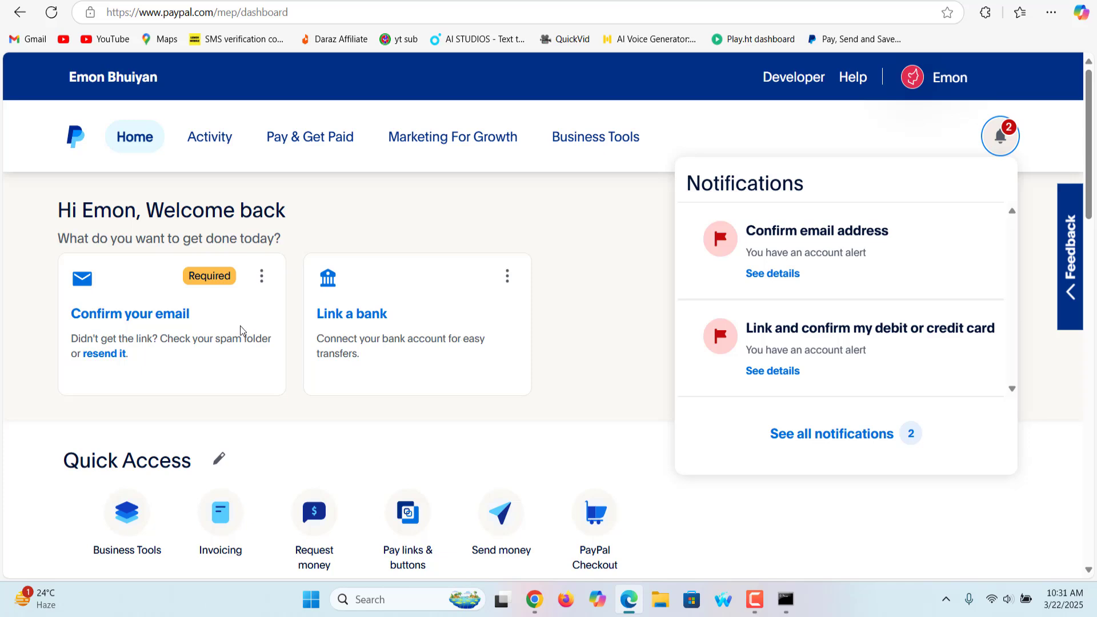
{"action": "left_click", "coordinate": [150, 323]}
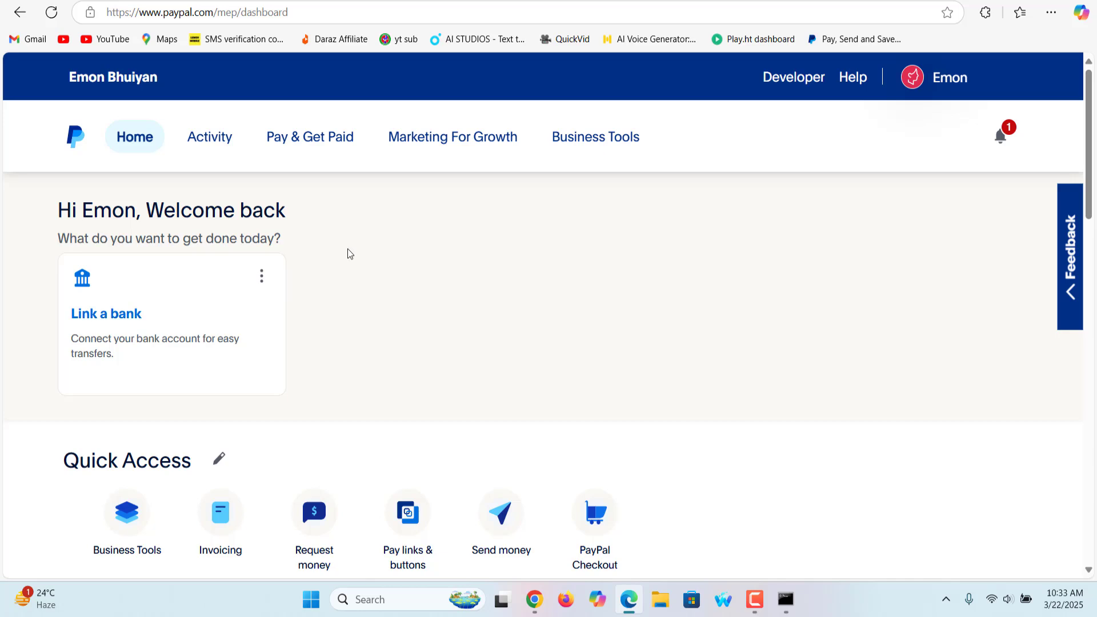
Open the Link a bank IBAN form, review supported countries, pick Business, and bring up Payoneer
{"action": "left_click", "coordinate": [96, 318]}
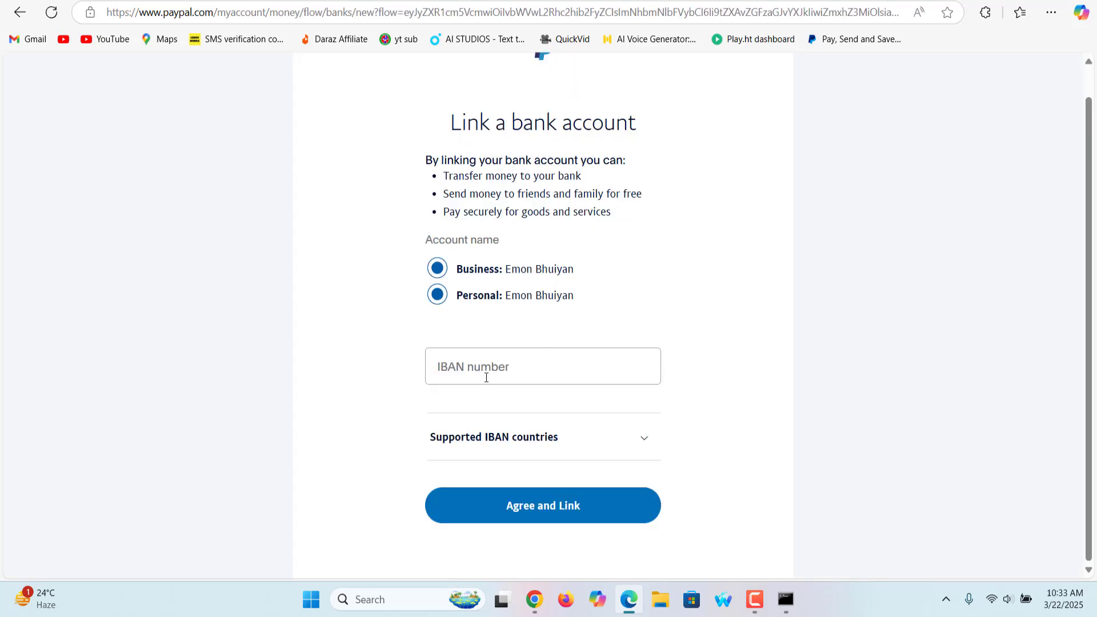
{"action": "left_click", "coordinate": [645, 438]}
{"action": "scroll", "coordinate": [611, 486], "scroll_direction": "down", "scroll_amount": 5}
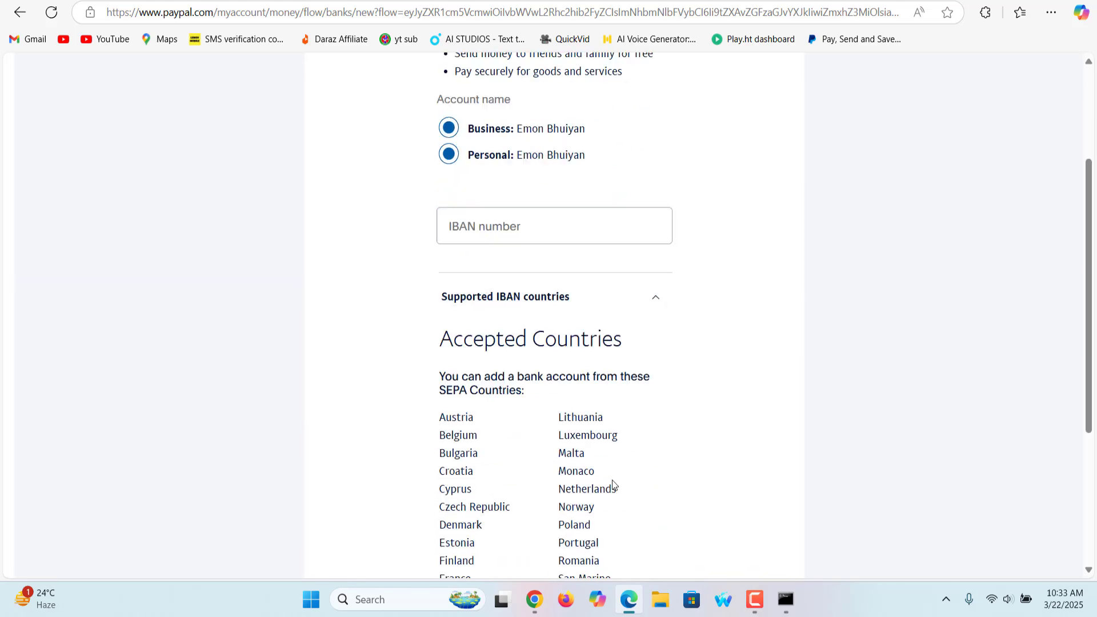
{"action": "scroll", "coordinate": [567, 269], "scroll_direction": "up", "scroll_amount": 4}
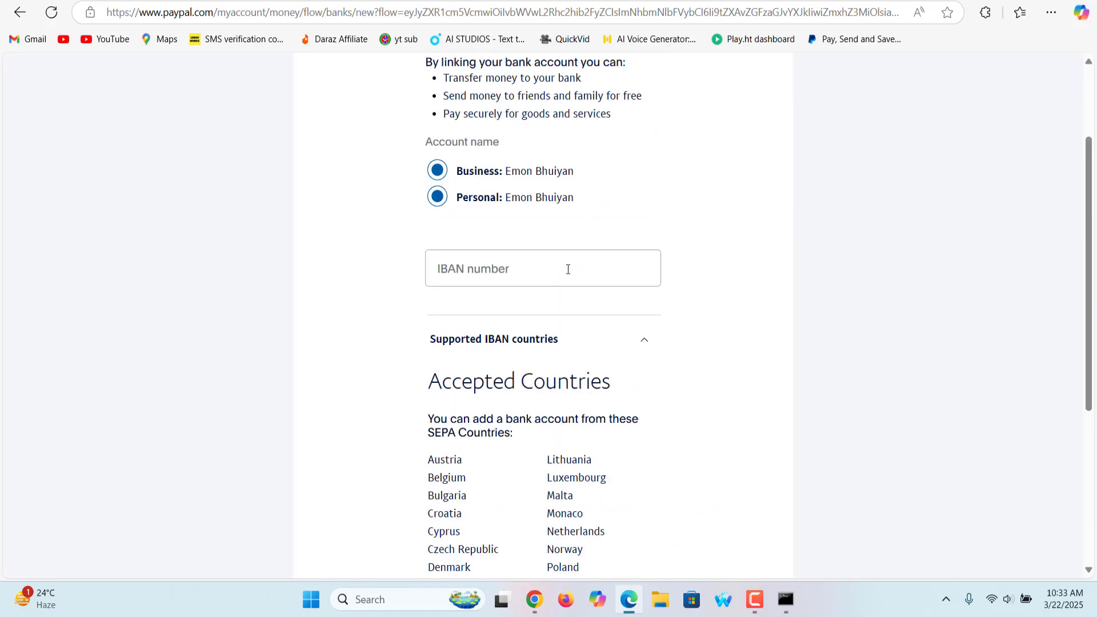
{"action": "scroll", "coordinate": [568, 269], "scroll_direction": "up", "scroll_amount": 1}
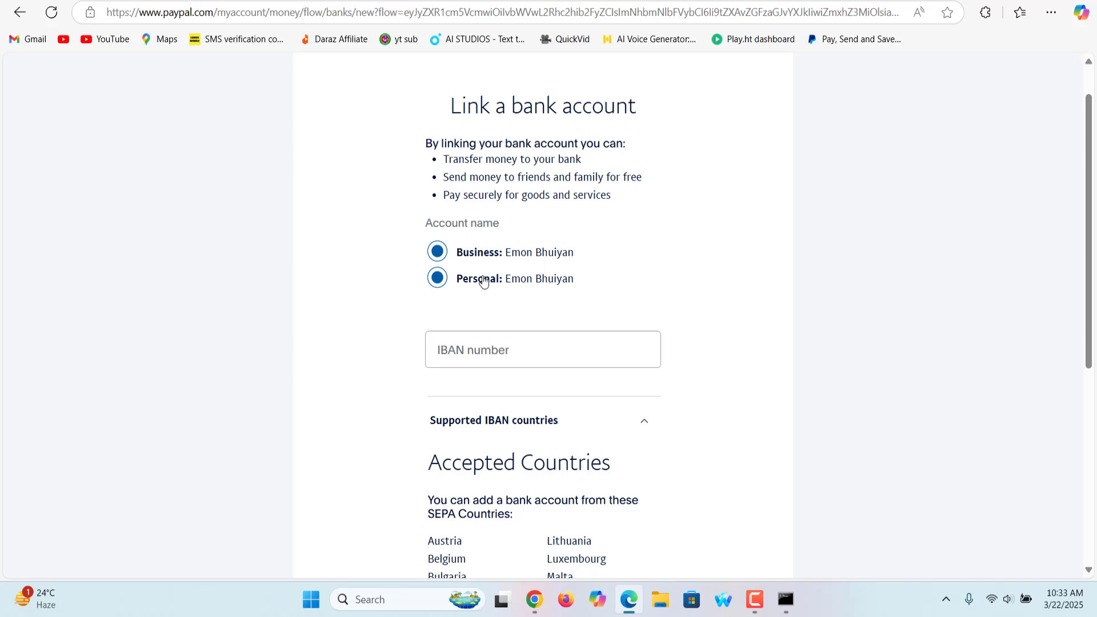
{"action": "left_click", "coordinate": [438, 253]}
{"action": "scroll", "coordinate": [486, 434], "scroll_direction": "up", "scroll_amount": 1}
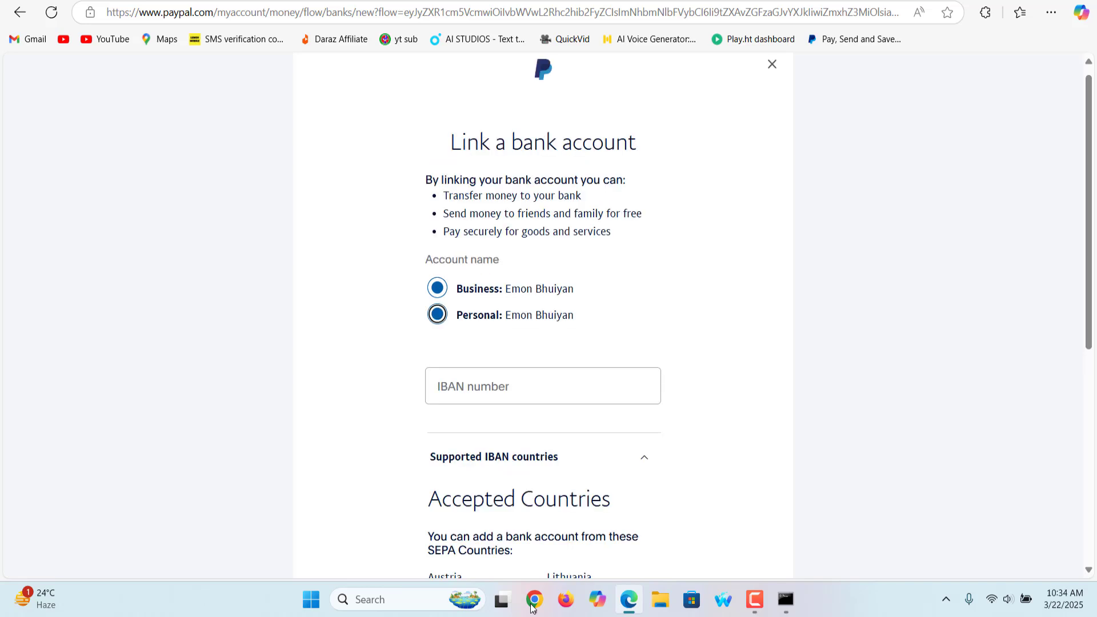
{"action": "left_click", "coordinate": [532, 607]}
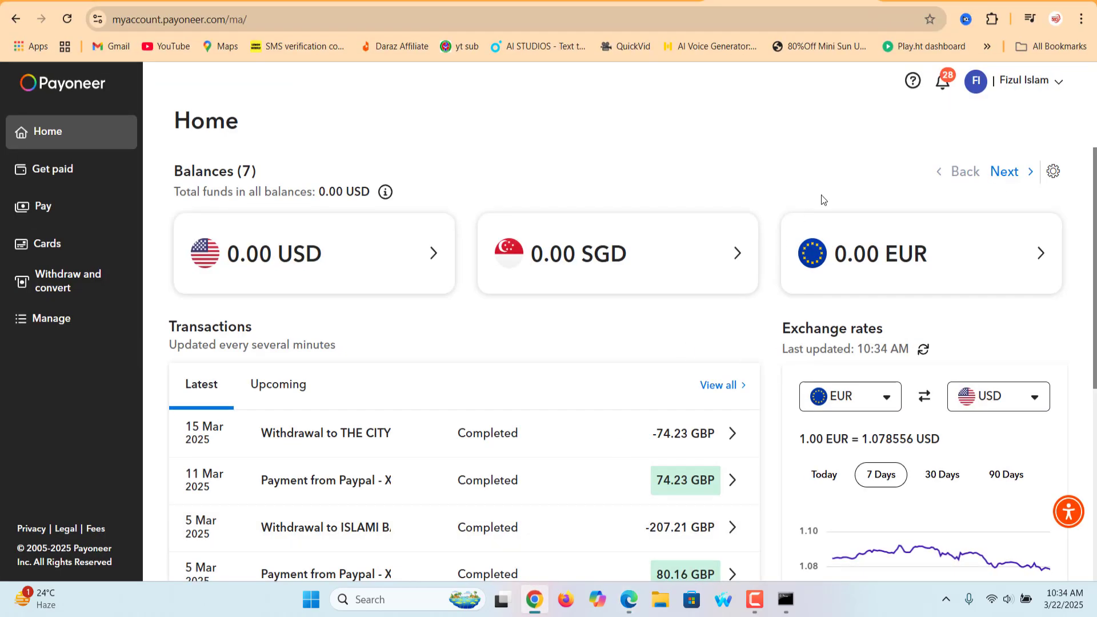
Copy the IBAN from the Payoneer EUR balance's receiving account details, then switch back to PayPal
{"action": "scroll", "coordinate": [817, 268], "scroll_direction": "down", "scroll_amount": 1}
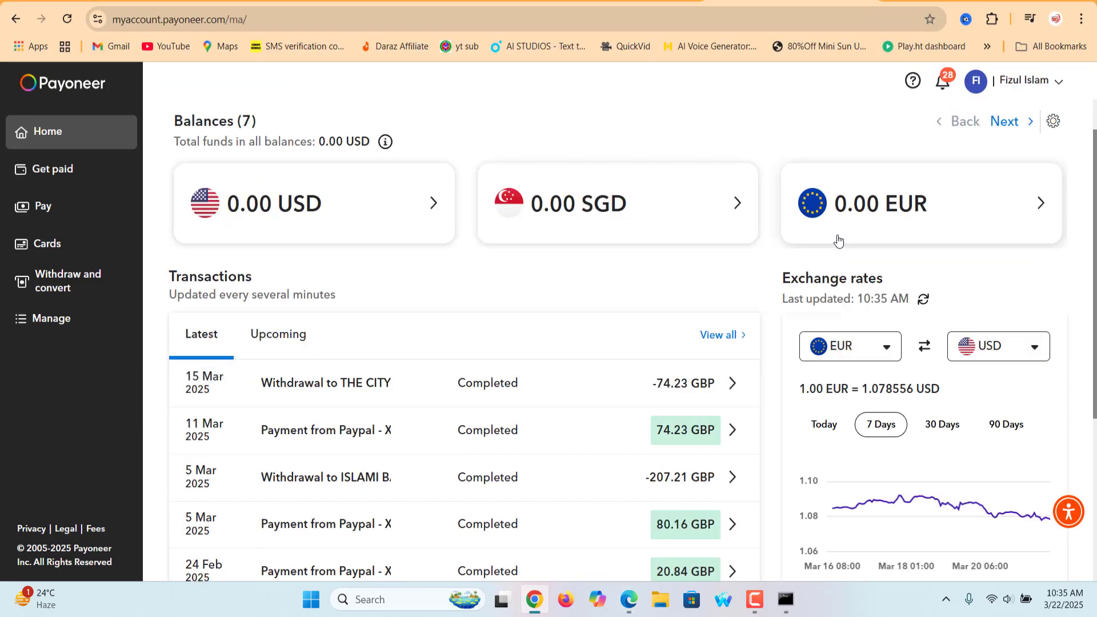
{"action": "left_click", "coordinate": [893, 214]}
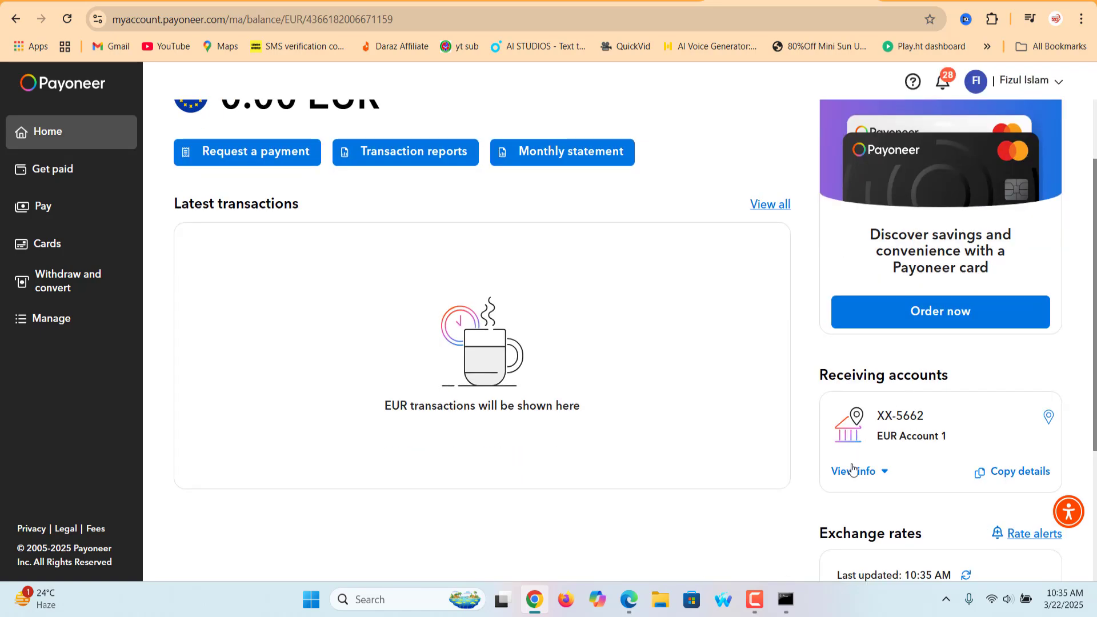
{"action": "left_click", "coordinate": [853, 470]}
{"action": "scroll", "coordinate": [853, 400], "scroll_direction": "down", "scroll_amount": 5}
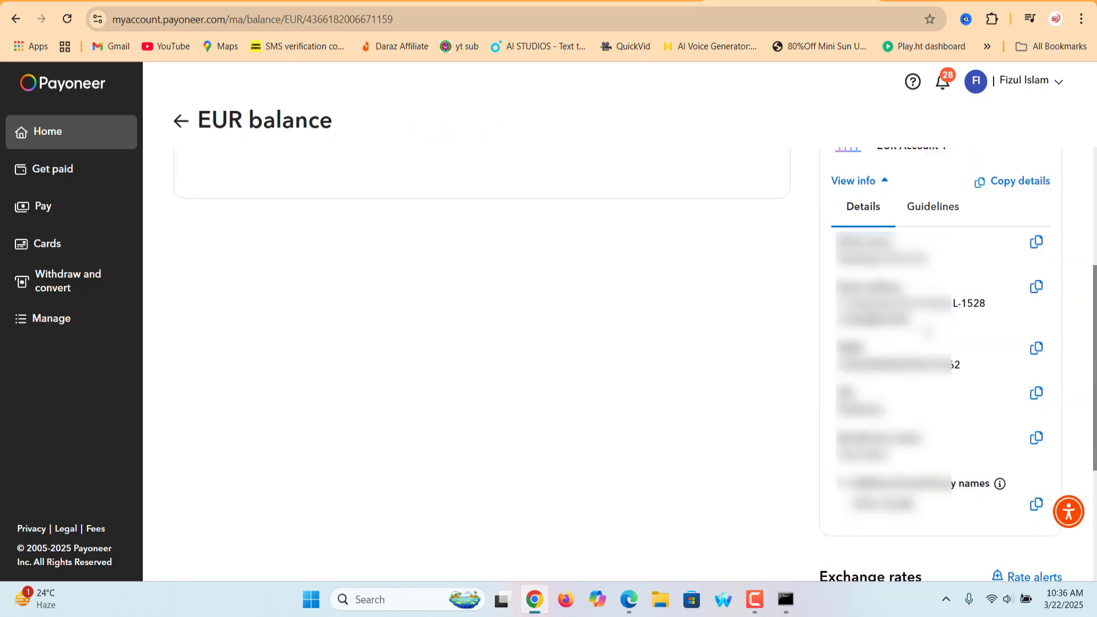
{"action": "left_click", "coordinate": [1037, 355]}
{"action": "key", "text": "alt+Tab"}
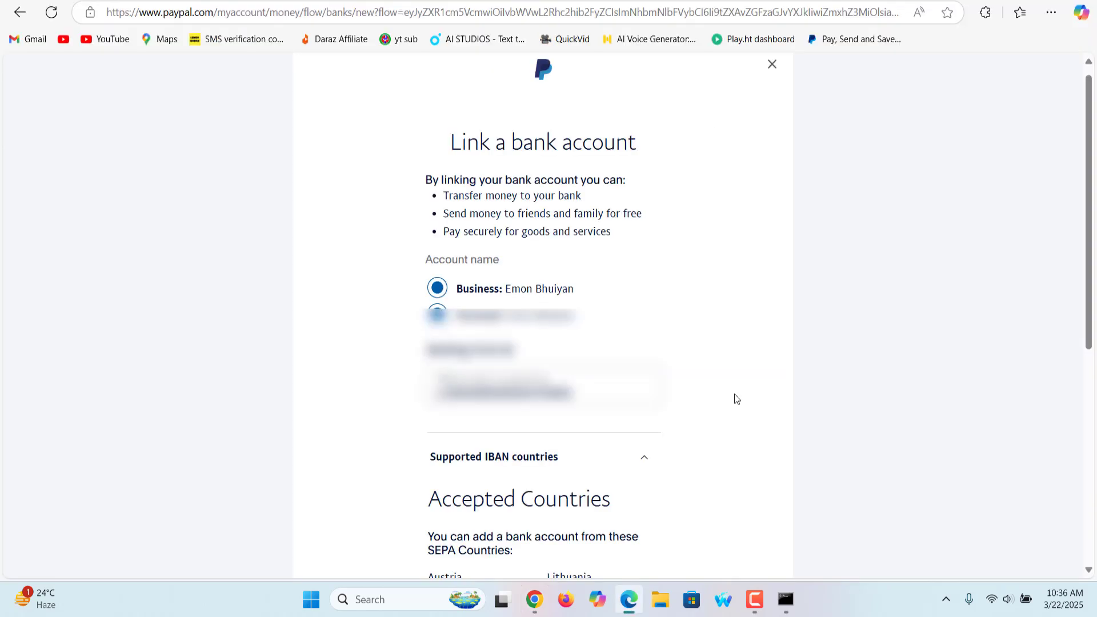
Agree to the terms to link the Payoneer EUR IBAN and accept the SEPA Direct Debit Mandate
{"action": "scroll", "coordinate": [735, 399], "scroll_direction": "down", "scroll_amount": 7}
{"action": "left_click", "coordinate": [554, 516]}
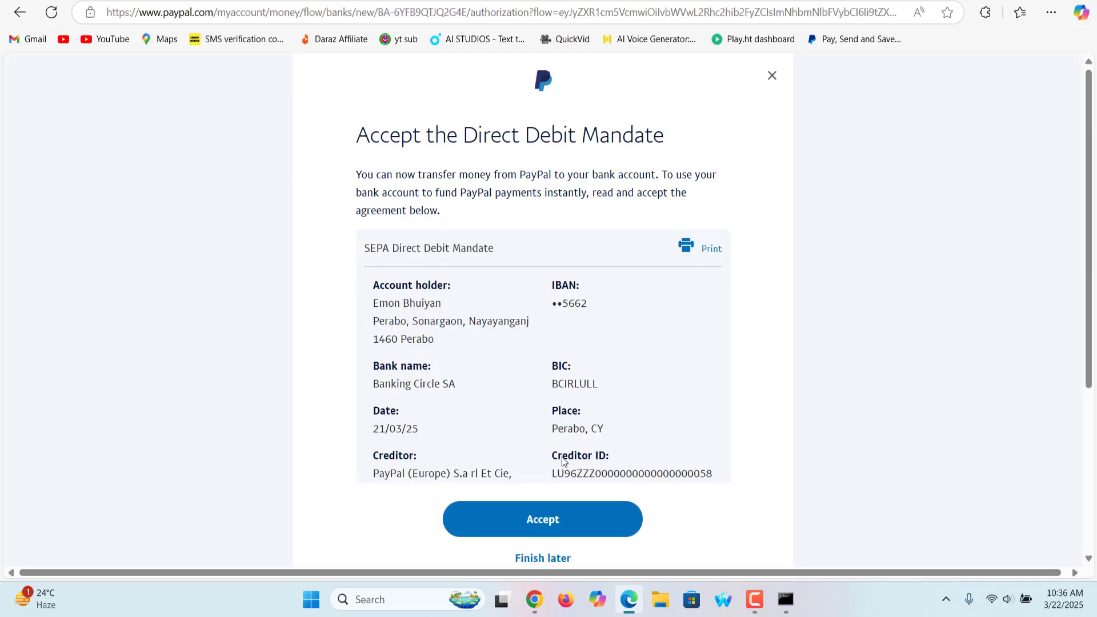
{"action": "left_click", "coordinate": [527, 532]}
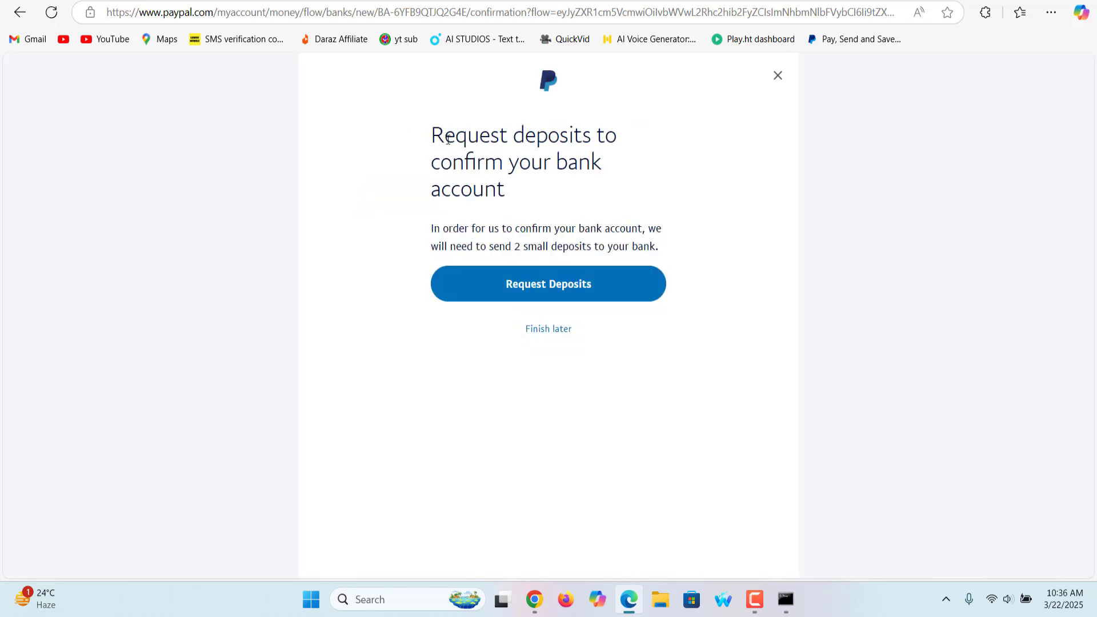
Request the two small confirmation deposits to verify the linked IBAN
{"action": "left_click_drag", "start_coordinate": [431, 135], "coordinate": [517, 186]}
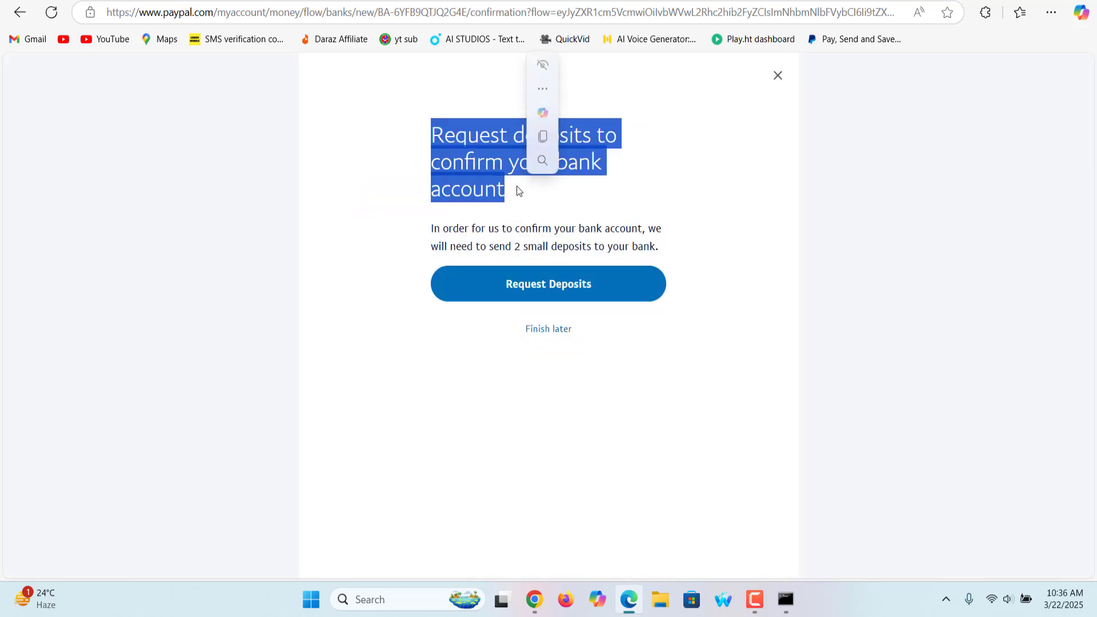
{"action": "left_click", "coordinate": [539, 284]}
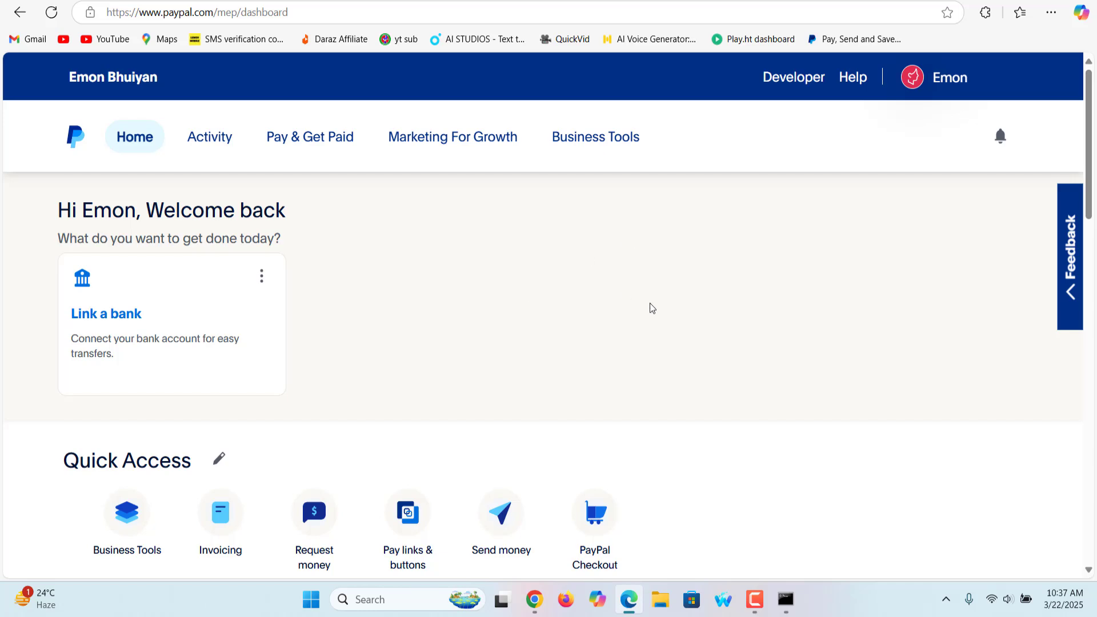
{"action": "scroll", "coordinate": [650, 303], "scroll_direction": "down", "scroll_amount": 3}
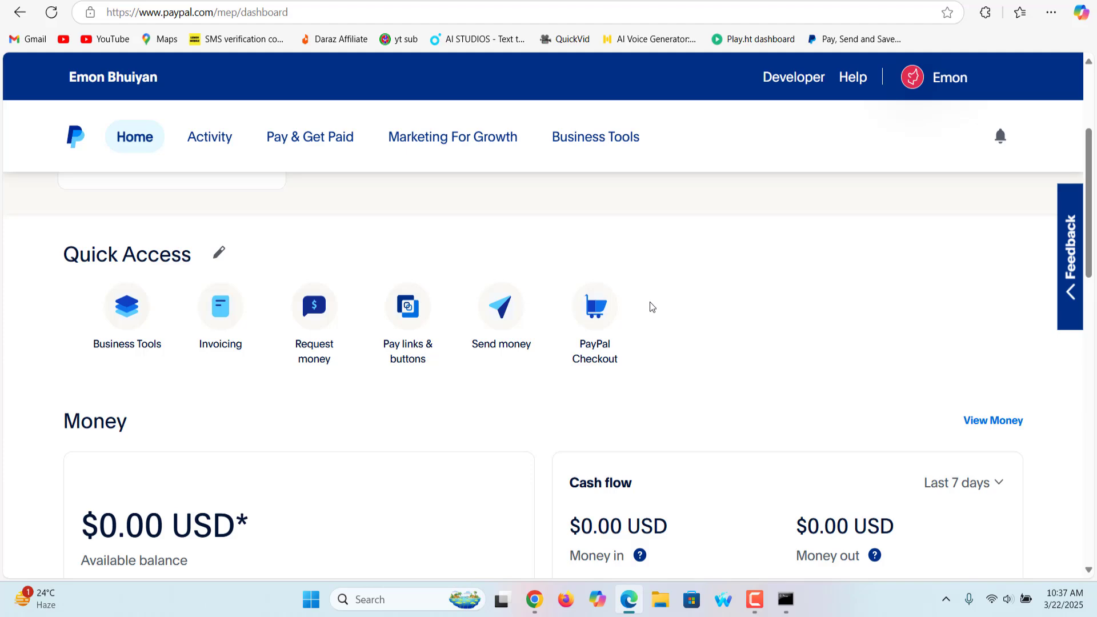
{"action": "scroll", "coordinate": [650, 303], "scroll_direction": "down", "scroll_amount": 5}
{"action": "scroll", "coordinate": [558, 343], "scroll_direction": "up", "scroll_amount": 10}
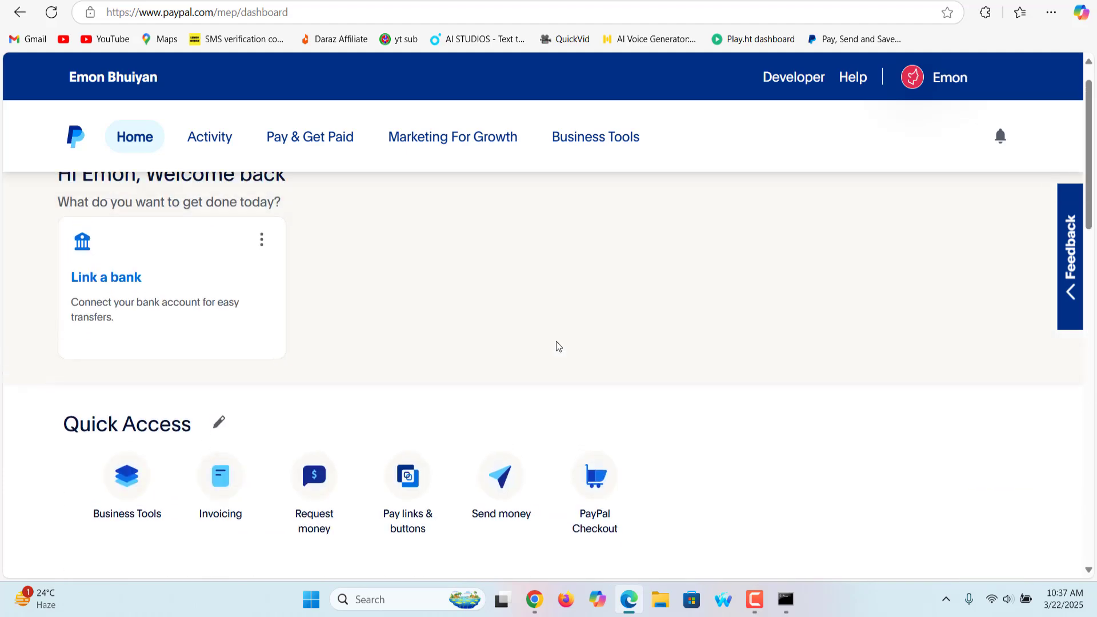